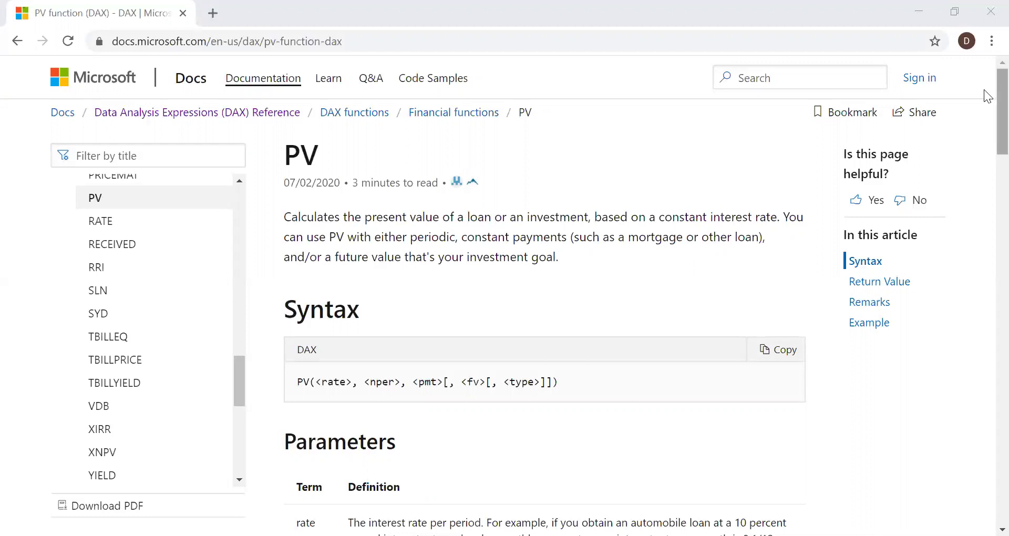
pyautogui.scroll(-3, 988, 121)
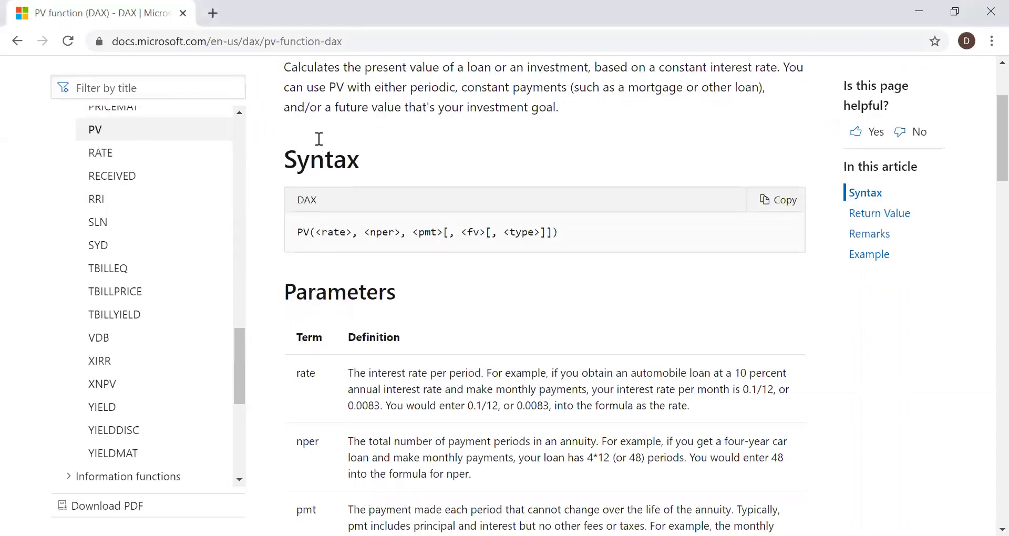
pyautogui.scroll(-2, 986, 177)
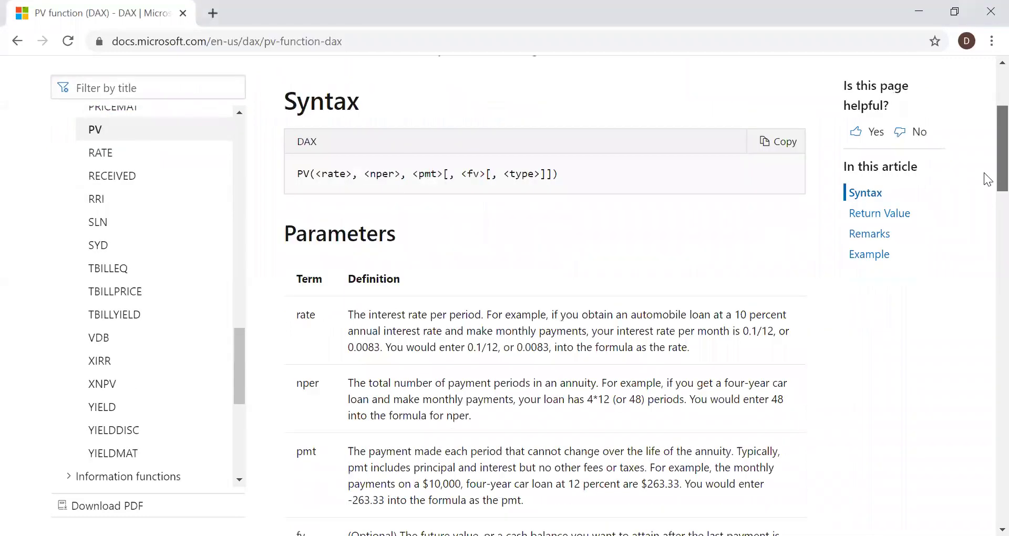
pyautogui.scroll(-1, 986, 186)
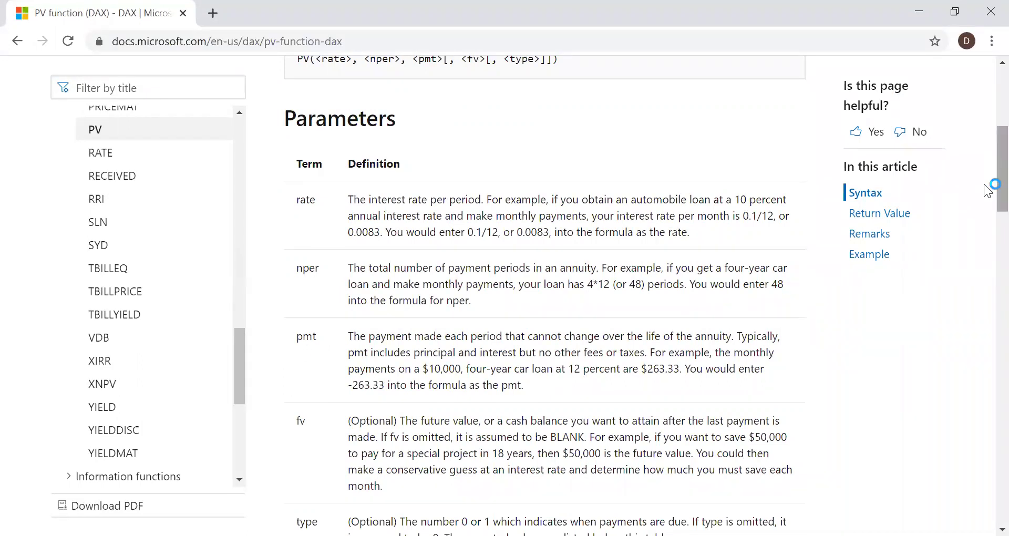
pyautogui.scroll(-3, 996, 171)
pyautogui.moveTo(360, 286); pyautogui.dragTo(396, 285)
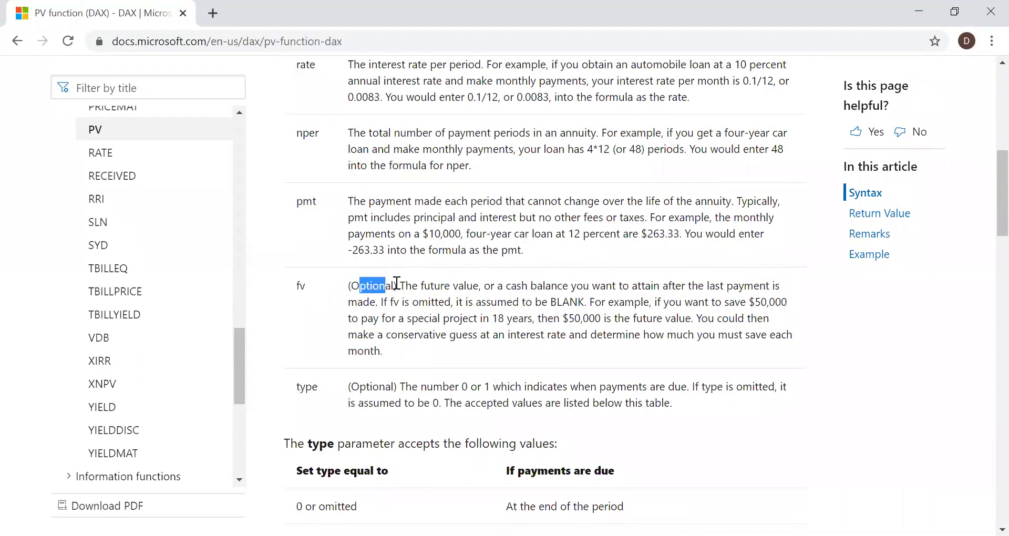
pyautogui.doubleClick(306, 387)
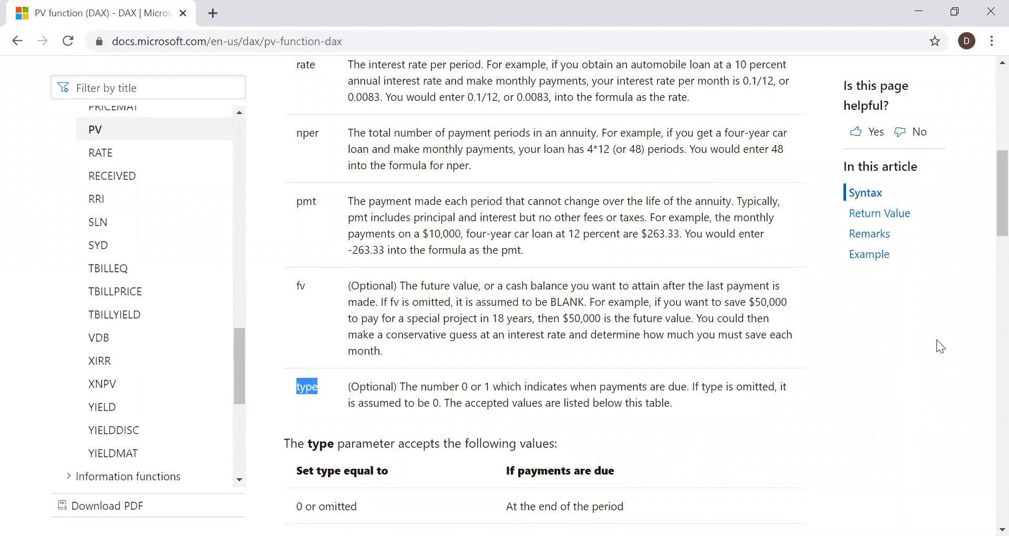
pyautogui.scroll(-1, 984, 234)
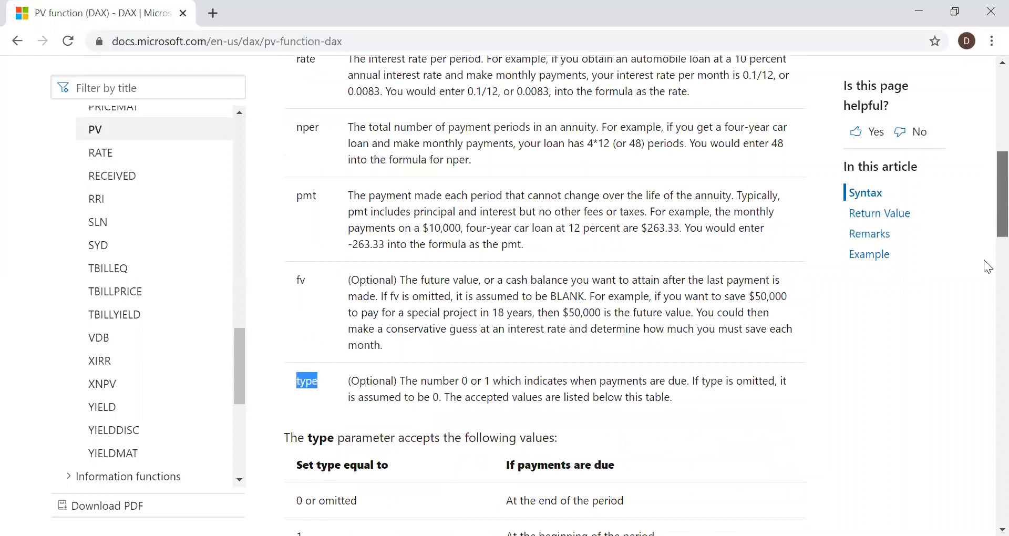
pyautogui.scroll(-6, 987, 266)
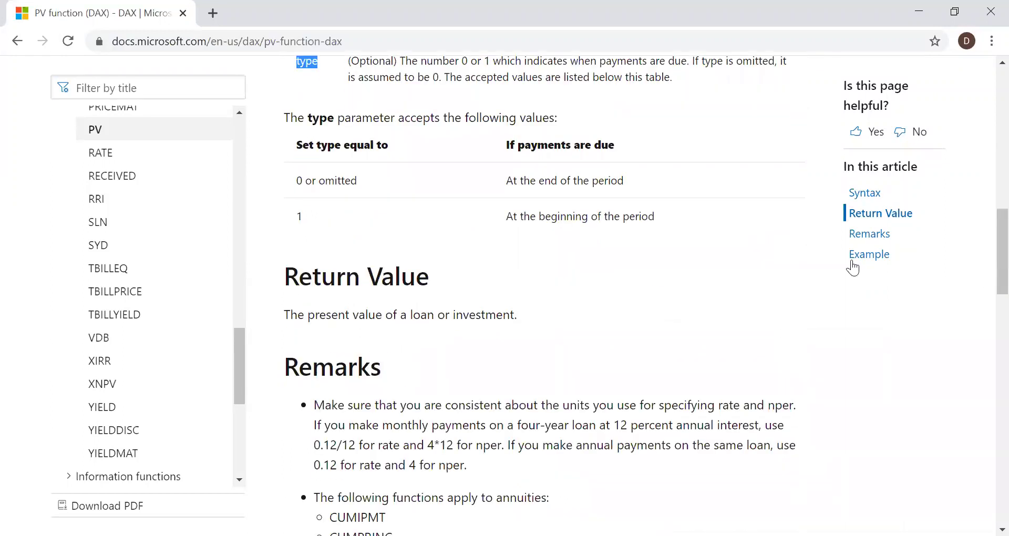
pyautogui.scroll(-3, 985, 241)
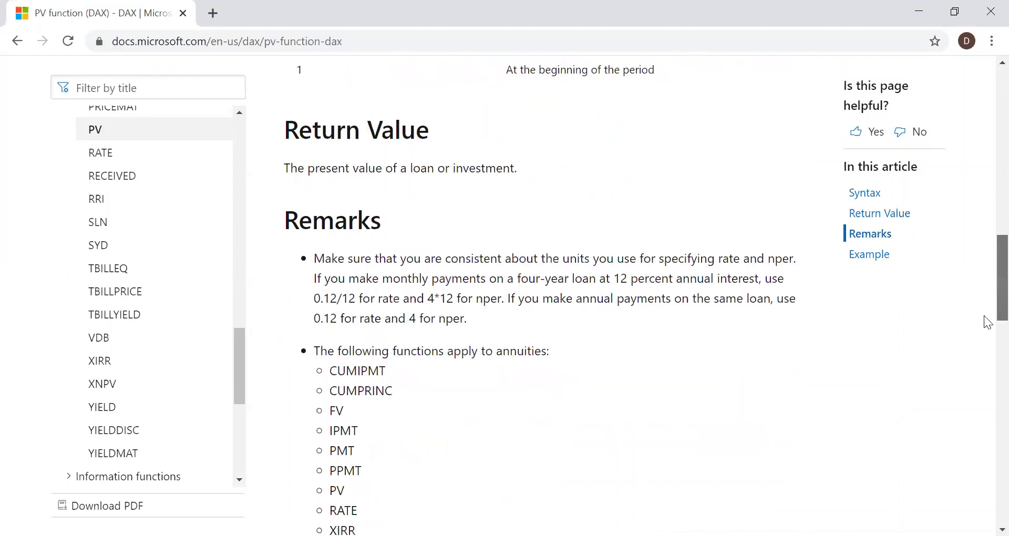
pyautogui.scroll(-16, 988, 321)
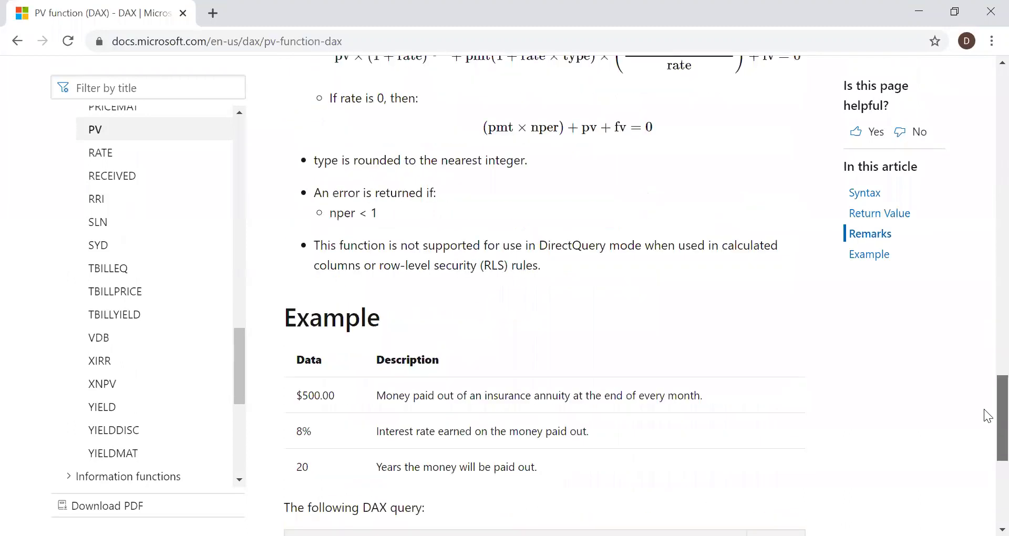
pyautogui.scroll(-4, 987, 418)
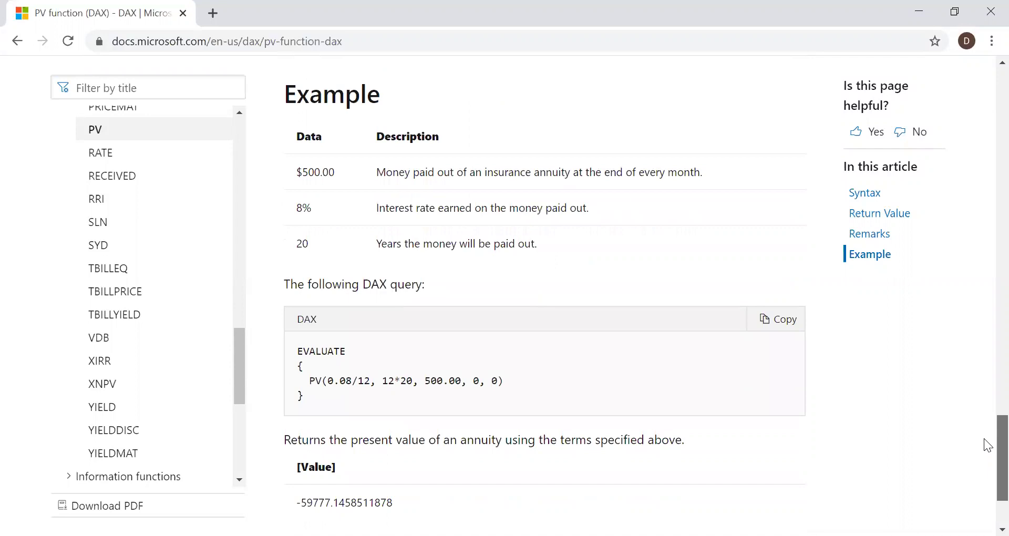
pyautogui.scroll(-1, 987, 446)
pyautogui.scroll(20, 986, 367)
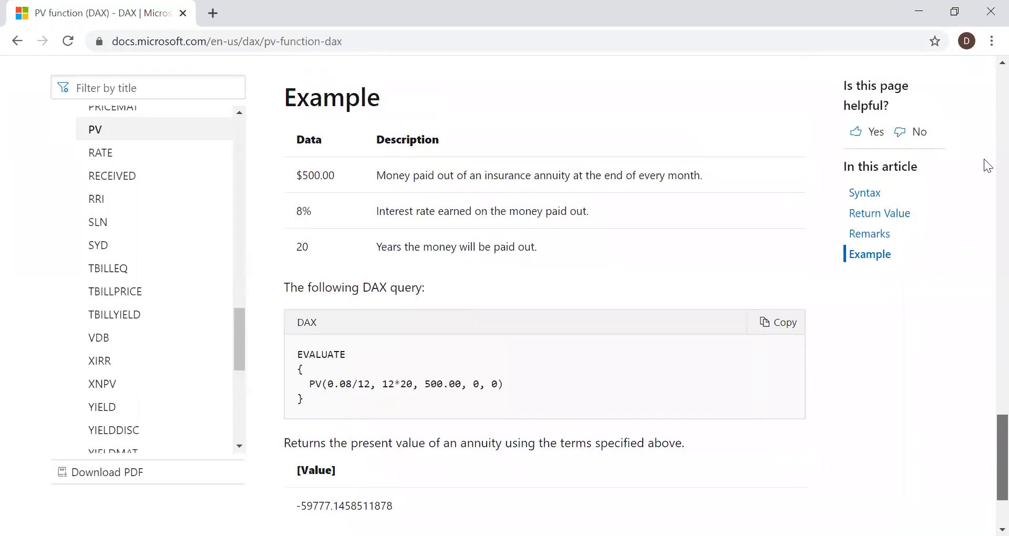
pyautogui.scroll(2, 986, 94)
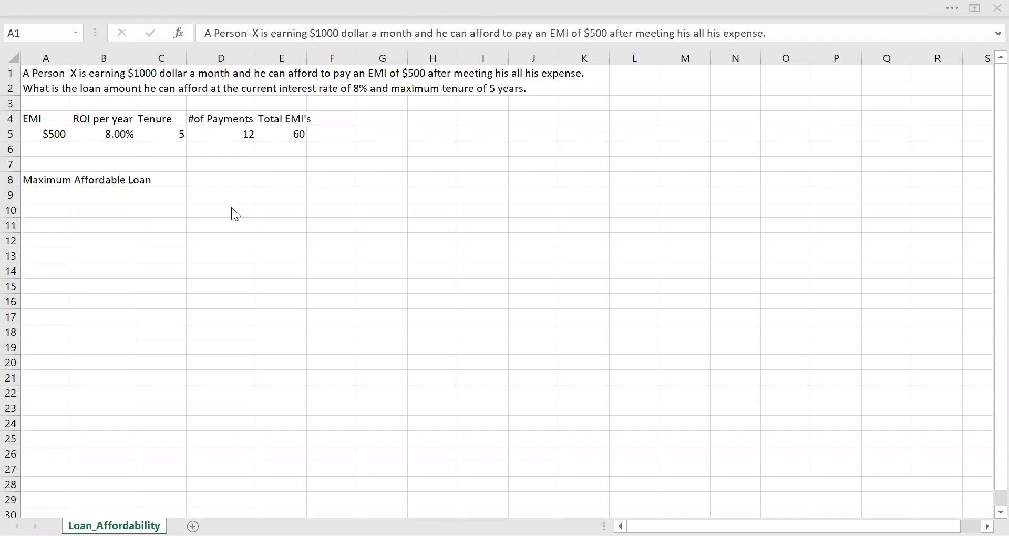
pyautogui.click(50, 136)
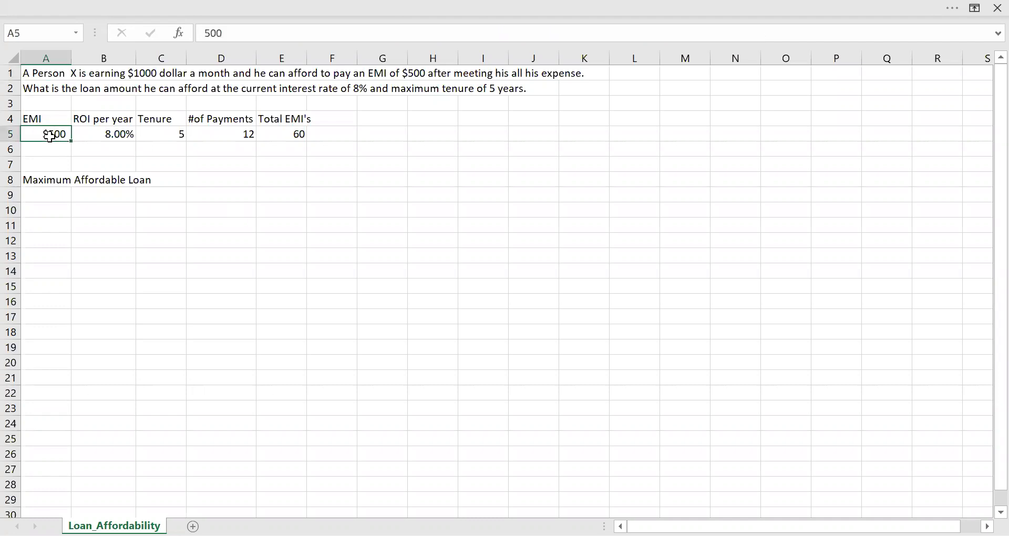
pyautogui.click(111, 138)
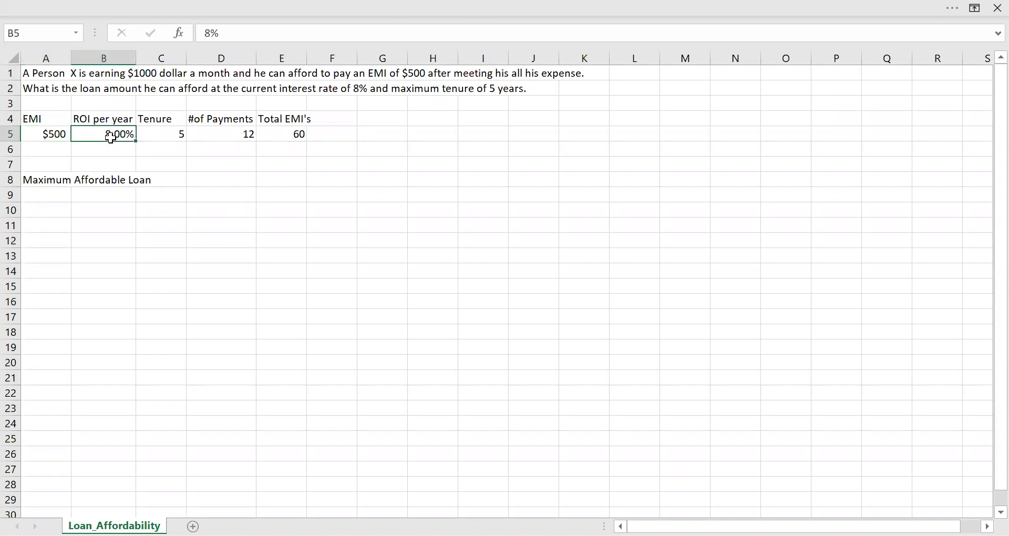
pyautogui.click(160, 138)
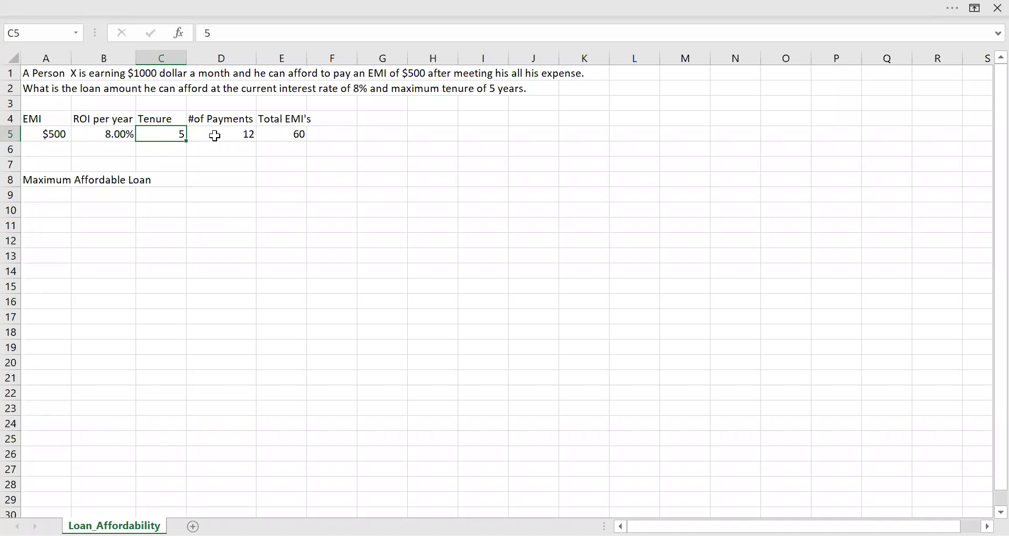
pyautogui.click(214, 135)
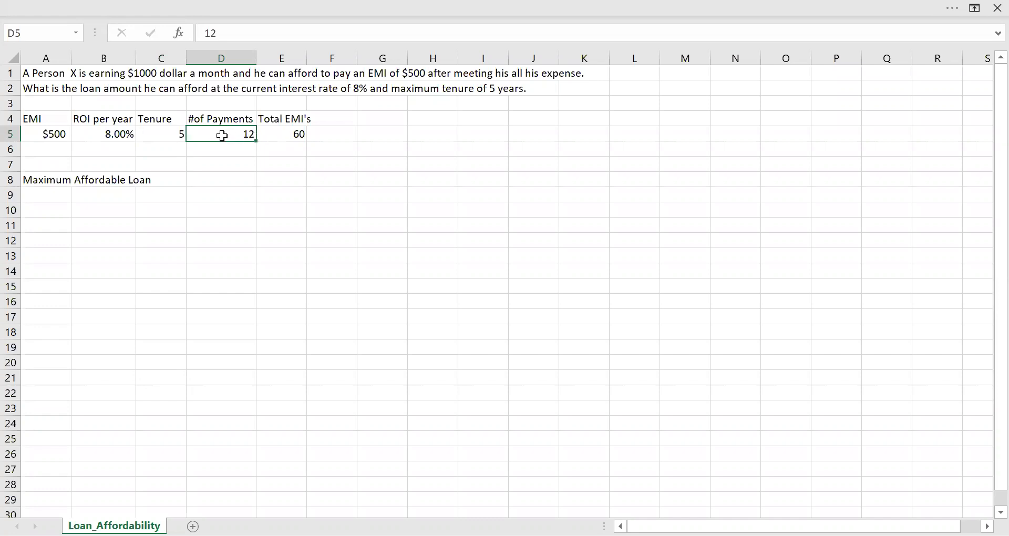
pyautogui.click(289, 136)
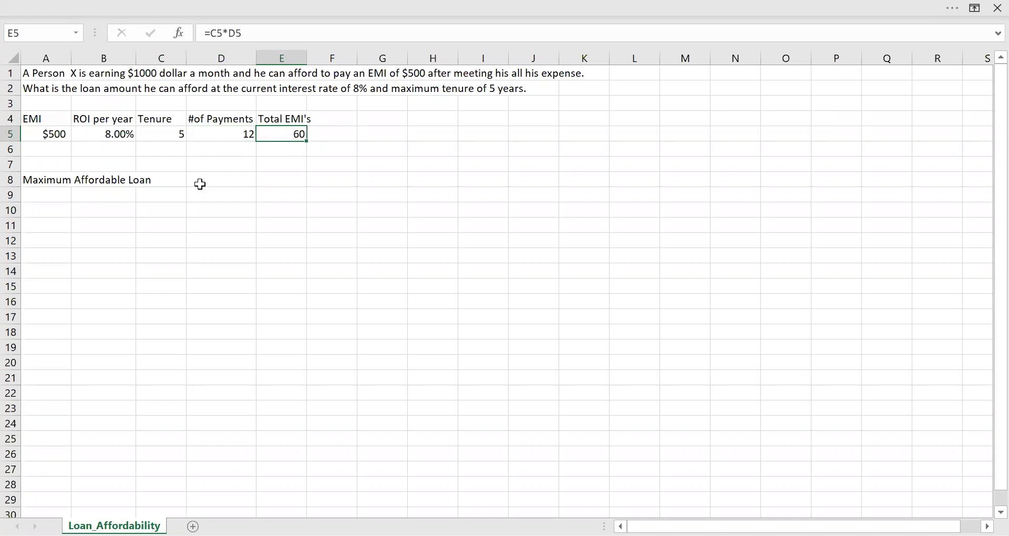
pyautogui.click(232, 199)
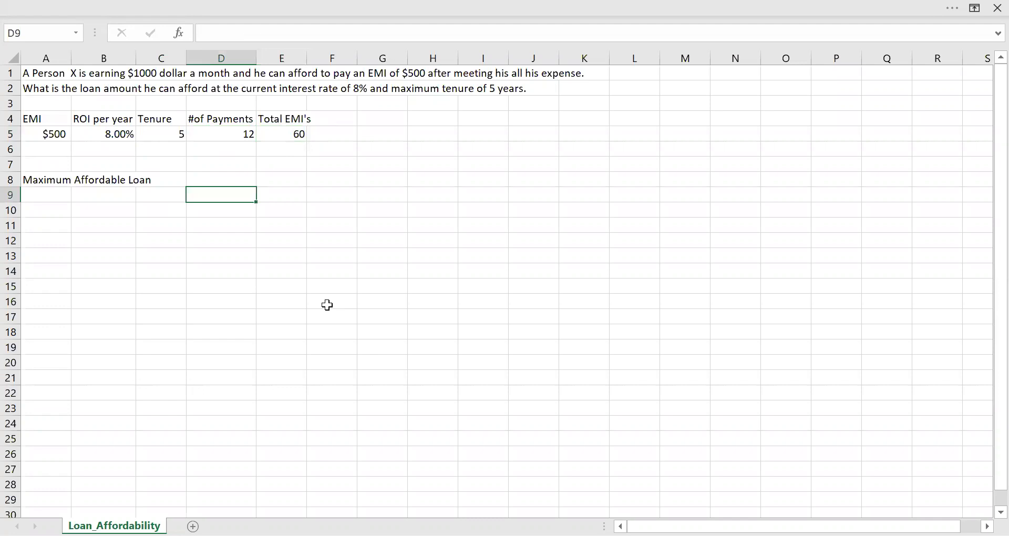
# Enter =PV(B5/12,E5,-A5,,0) in D9 to get the maximum affordable loan of $24,659.22.
pyautogui.write('=pv')
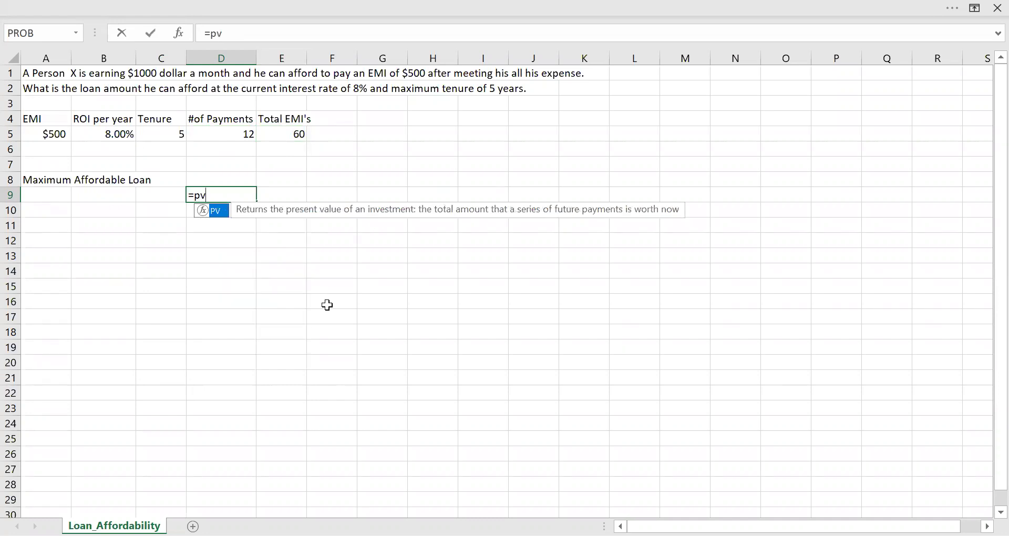
pyautogui.press('Tab')
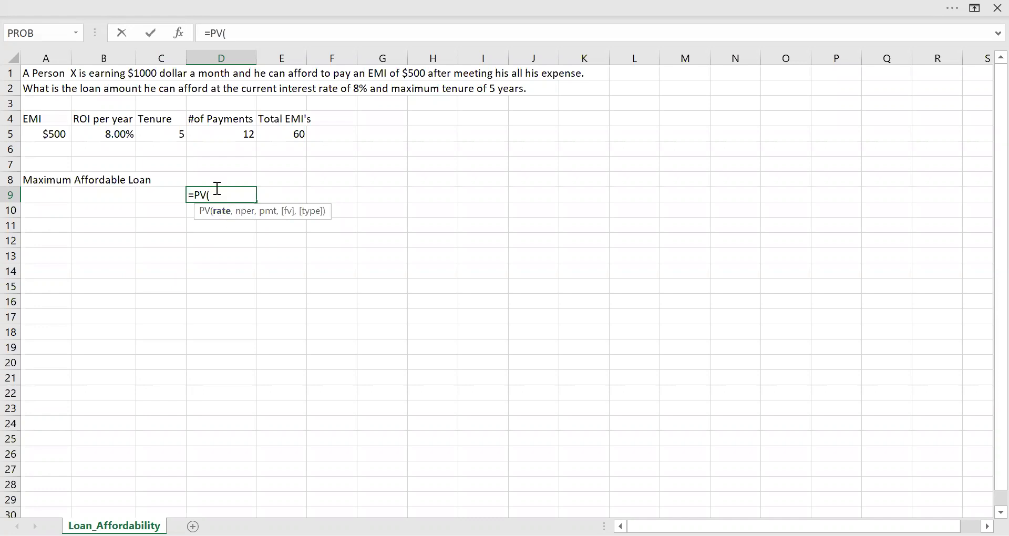
pyautogui.click(118, 136)
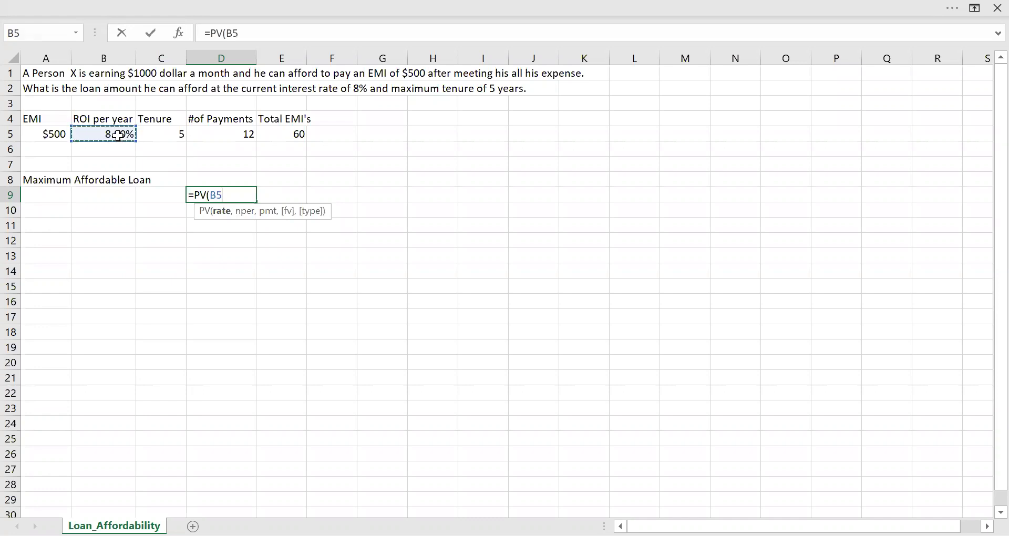
pyautogui.write('/')
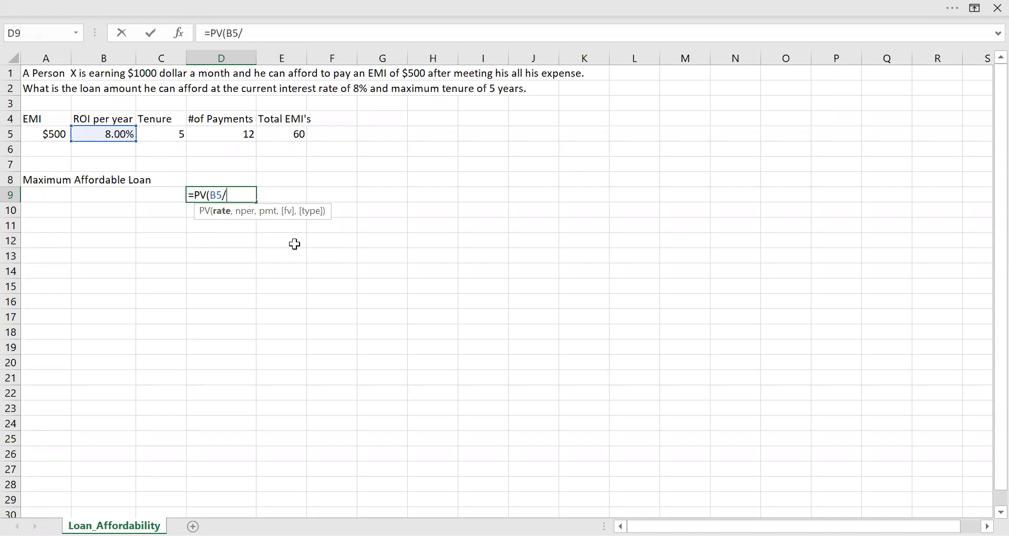
pyautogui.write('12,')
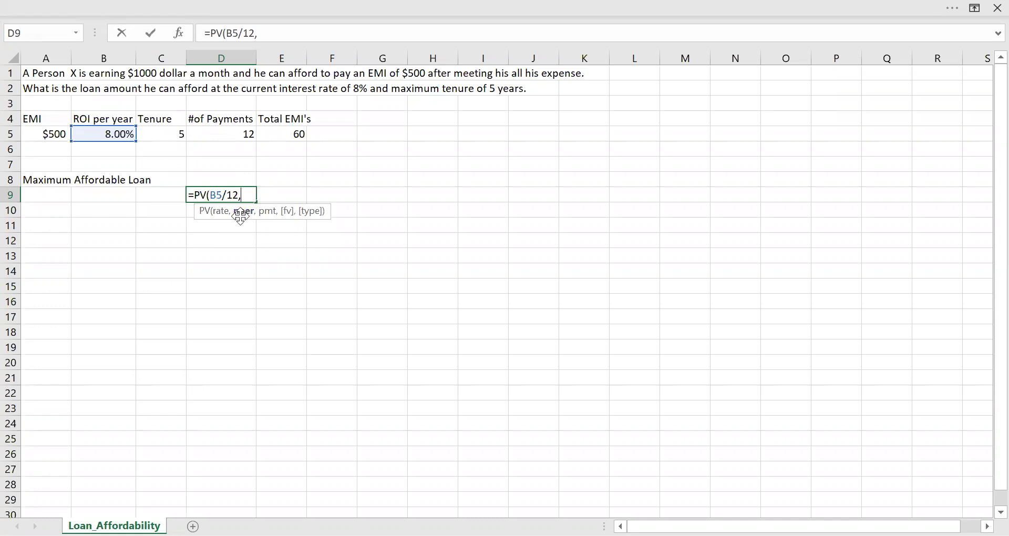
pyautogui.click(284, 135)
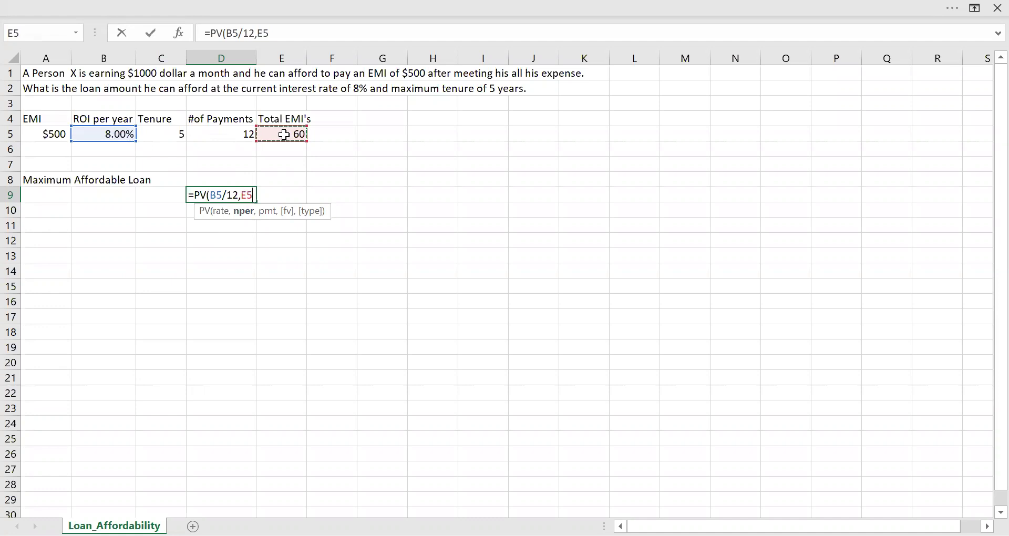
pyautogui.write(',')
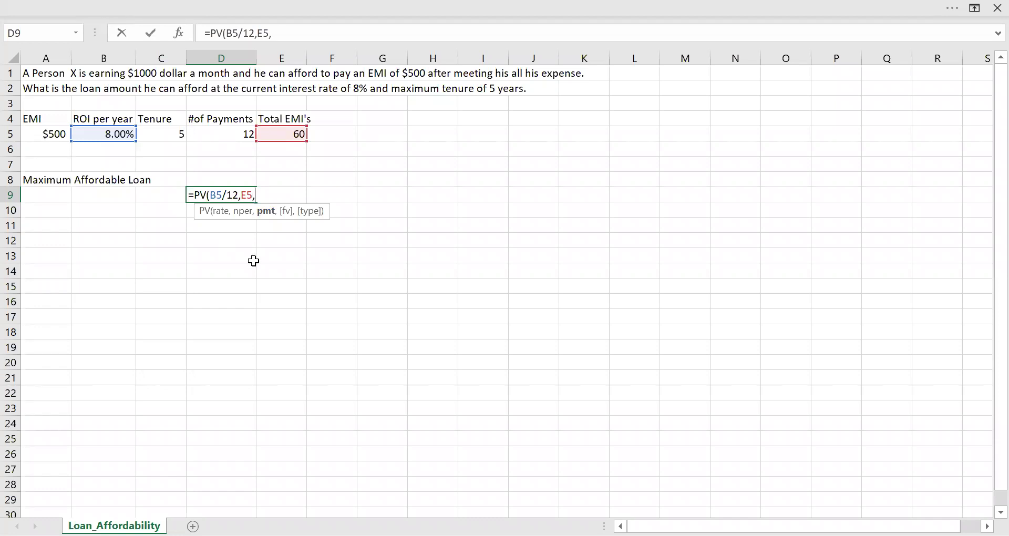
pyautogui.write('-')
pyautogui.click(52, 134)
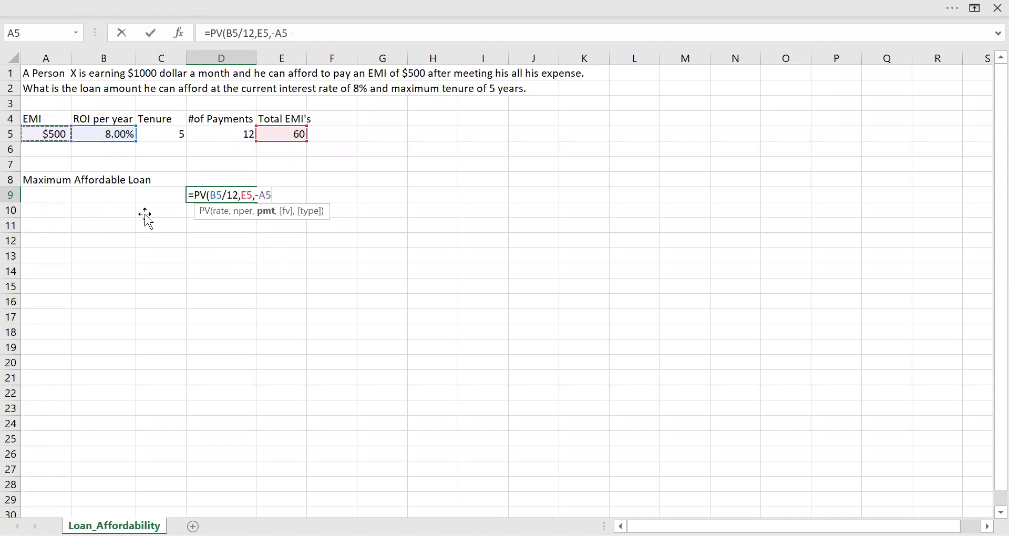
pyautogui.write(',')
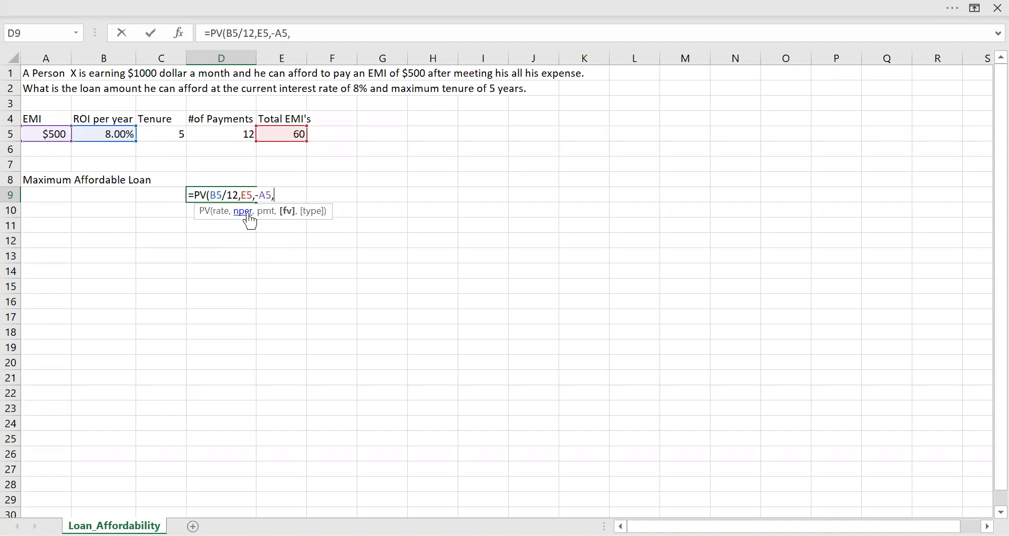
pyautogui.write(',')
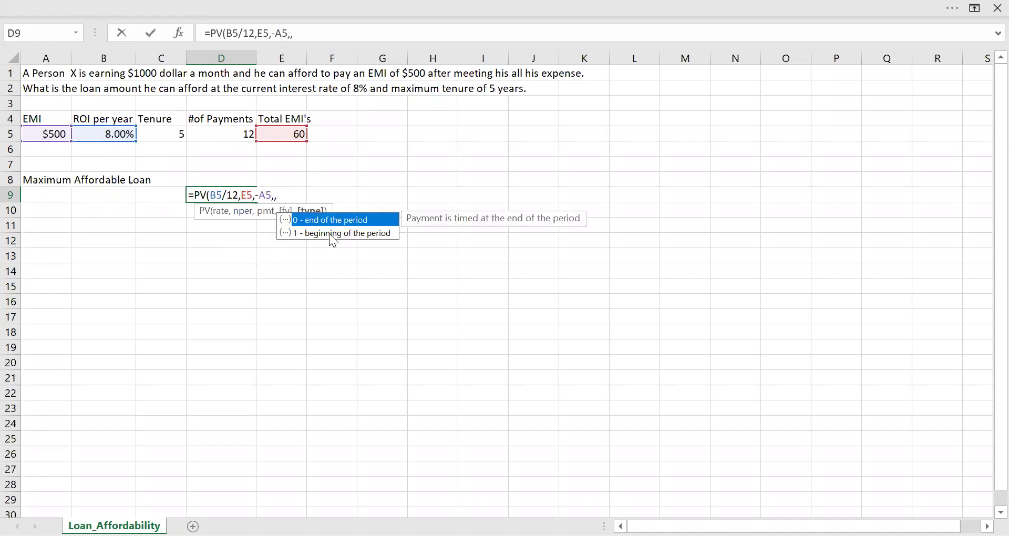
pyautogui.write('0')
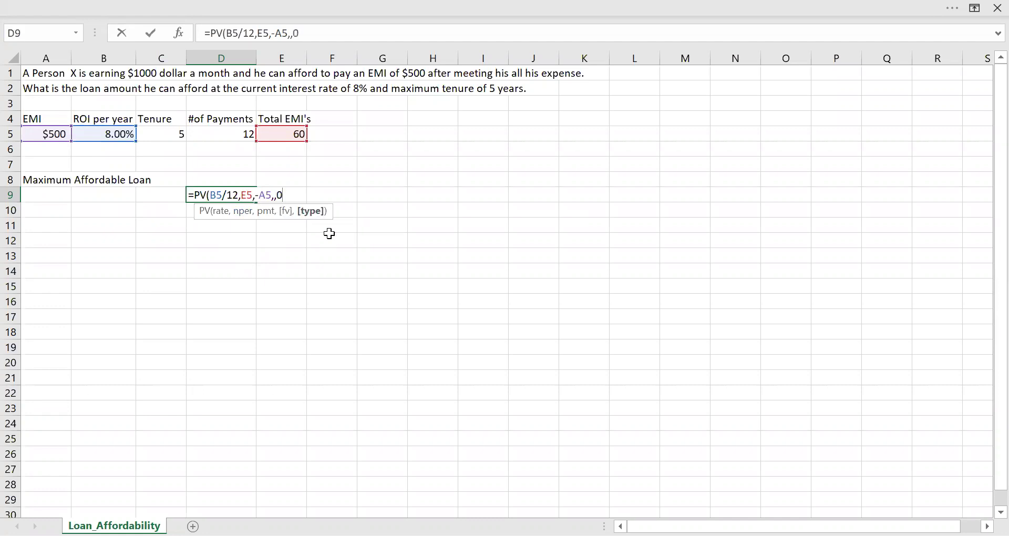
pyautogui.write(')')
pyautogui.press('Return')
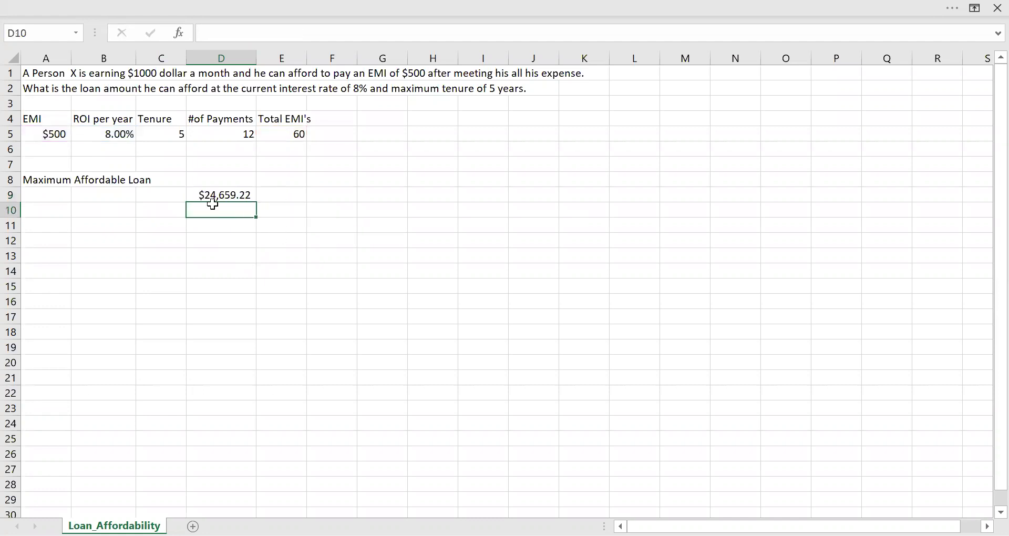
pyautogui.click(214, 197)
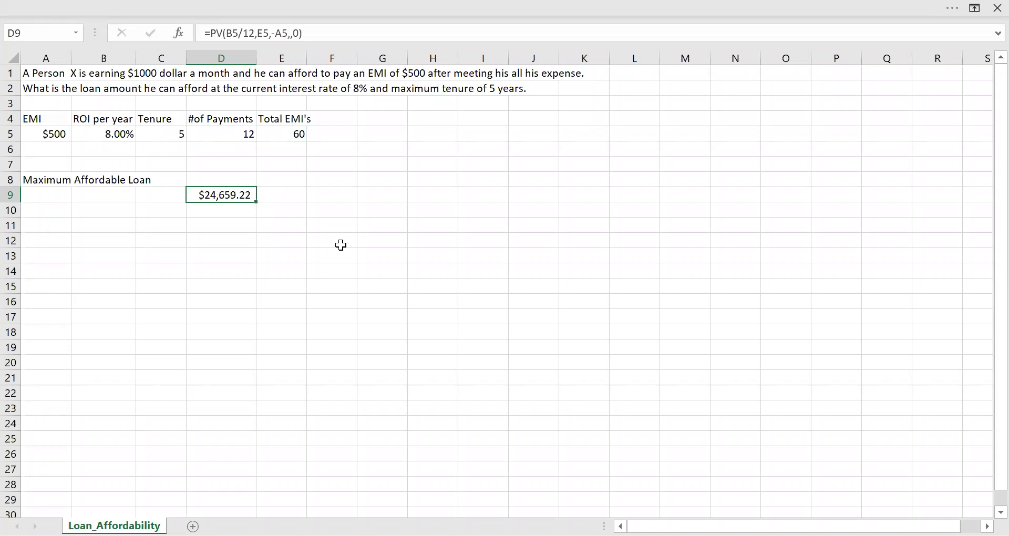
# Label cell B9 as 'PV'.
pyautogui.click(119, 196)
pyautogui.write('PV')
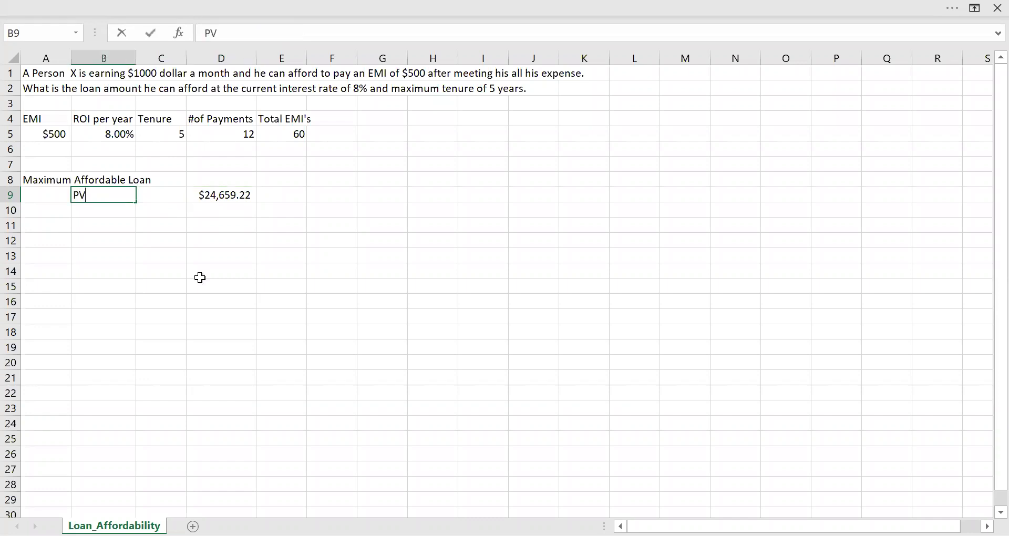
pyautogui.press('Return')
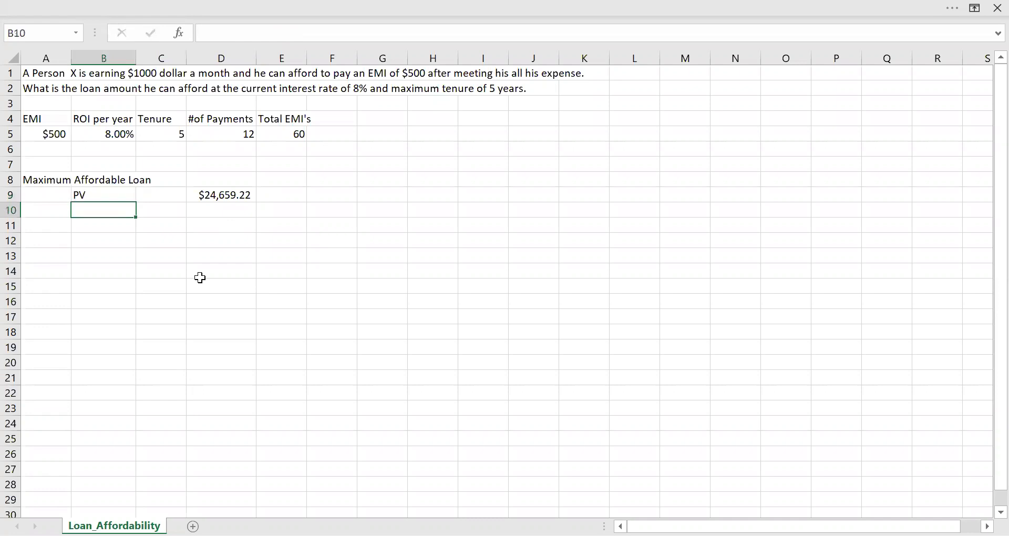
pyautogui.click(97, 195)
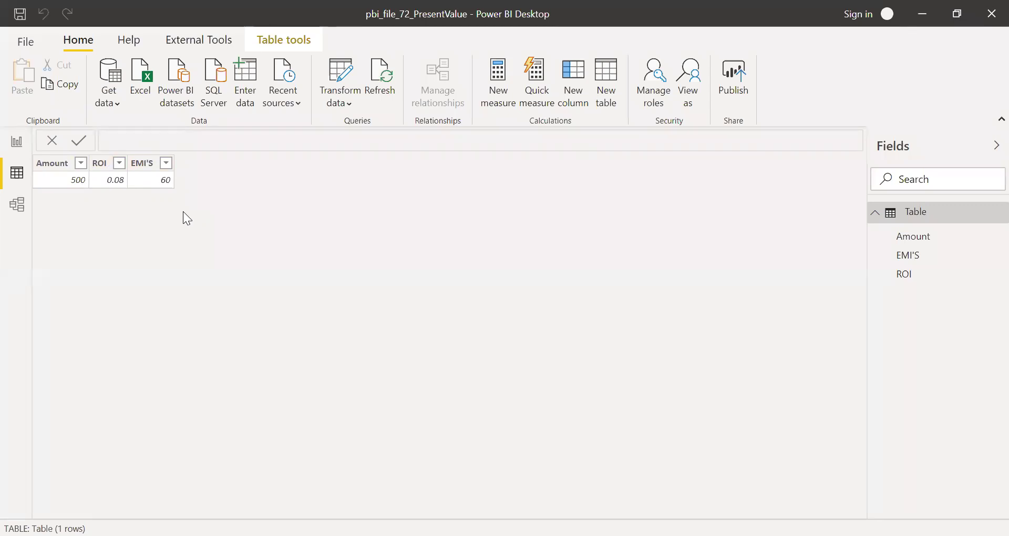
# From Report view, create a new measure in the Table.
pyautogui.click(16, 153)
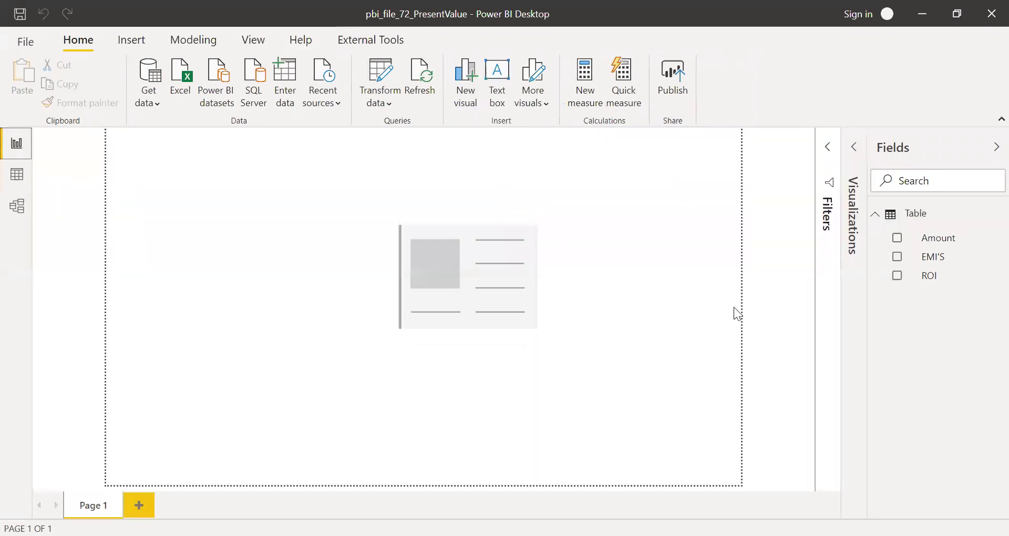
pyautogui.rightClick(915, 216)
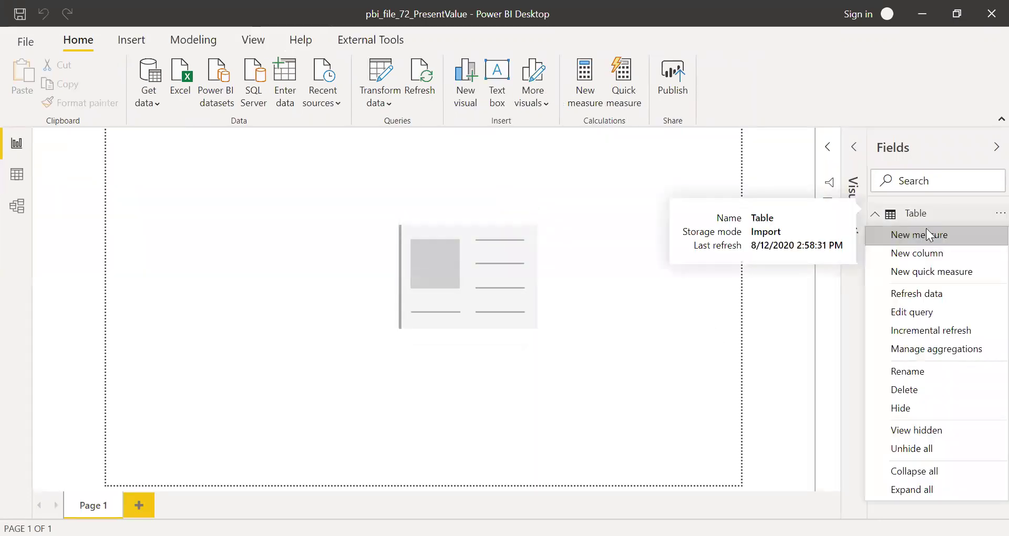
pyautogui.click(928, 234)
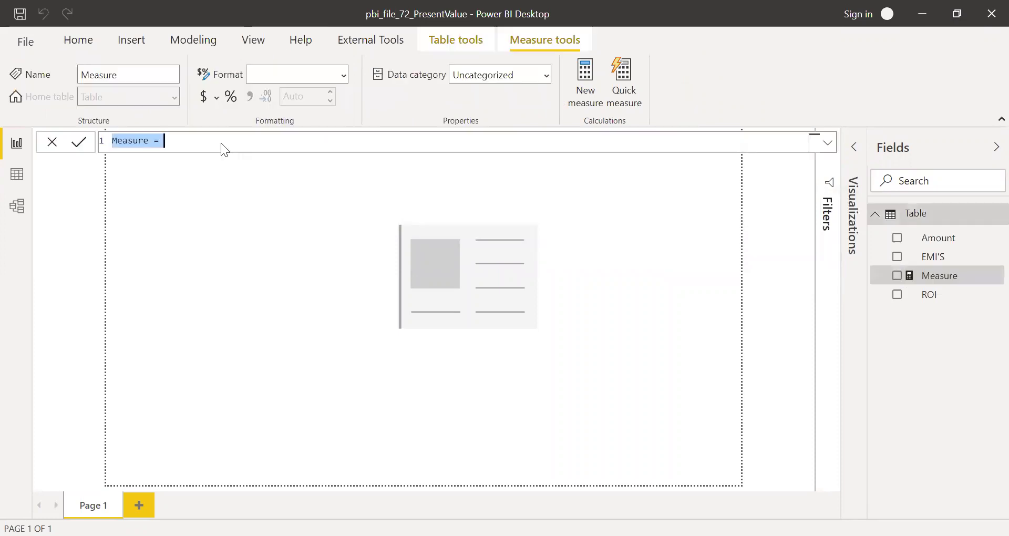
# Start the measure as PV_ex = PV(SELECTEDVALUE('Table'[ROI])/12,.
pyautogui.write('P')
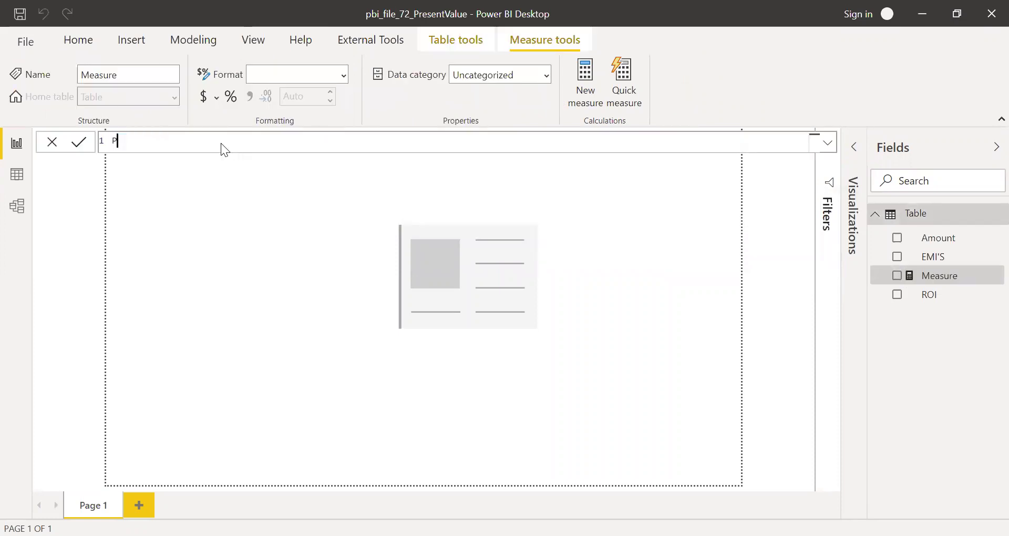
pyautogui.write('V_ex = pv')
pyautogui.press('Tab')
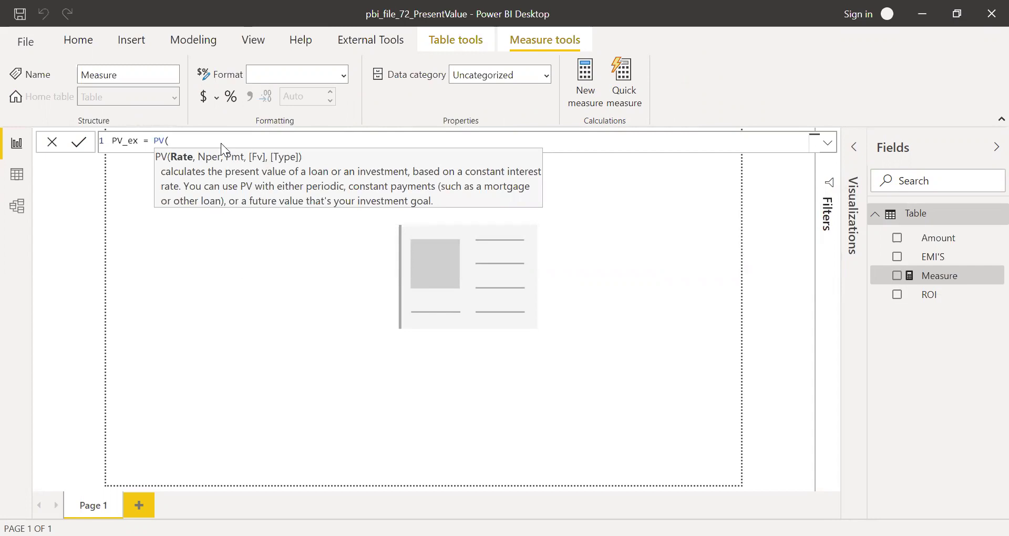
pyautogui.write('sel')
pyautogui.press('Down')
pyautogui.press('Down')
pyautogui.press('Down')
pyautogui.press('Down')
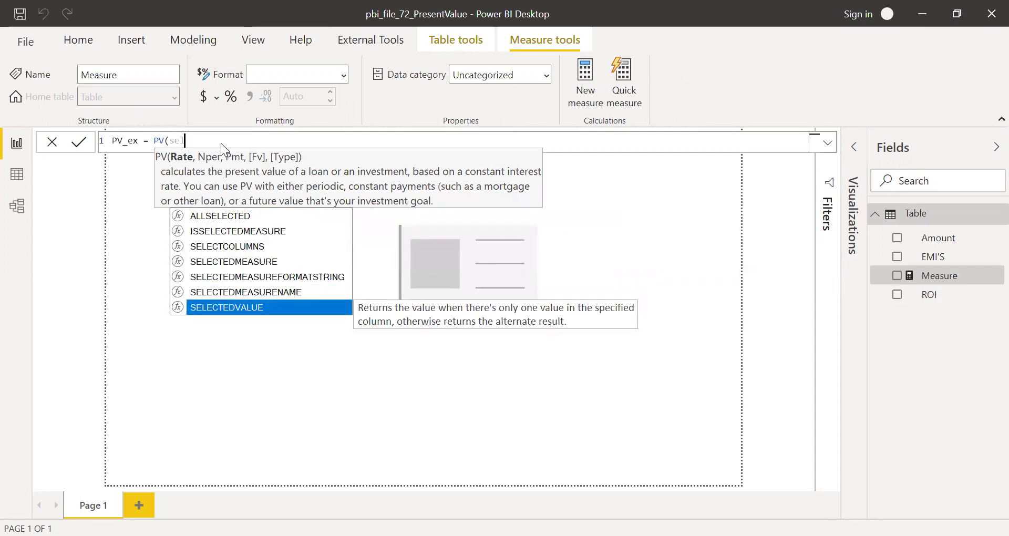
pyautogui.press('Tab')
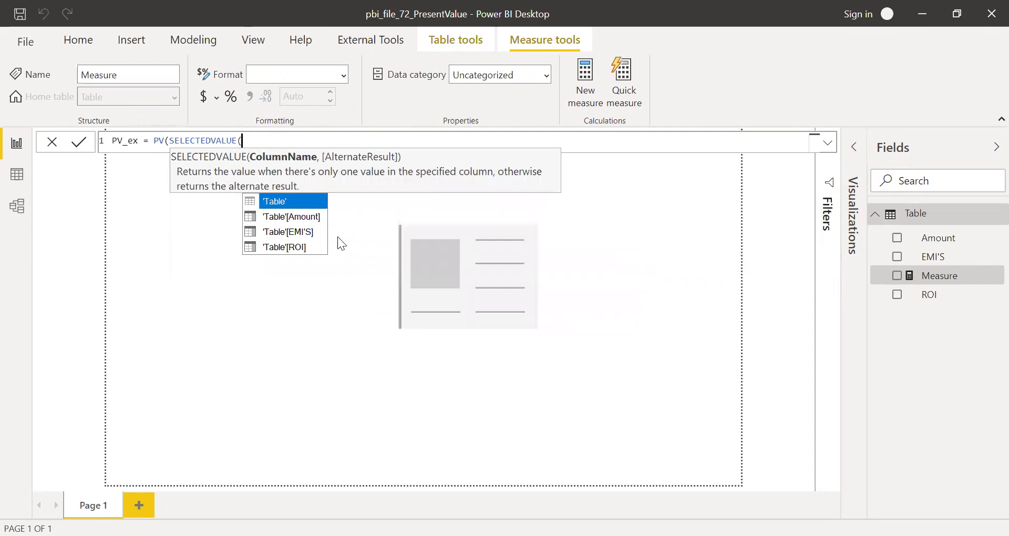
pyautogui.press('Down')
pyautogui.press('Down')
pyautogui.press('Down')
pyautogui.press('Tab')
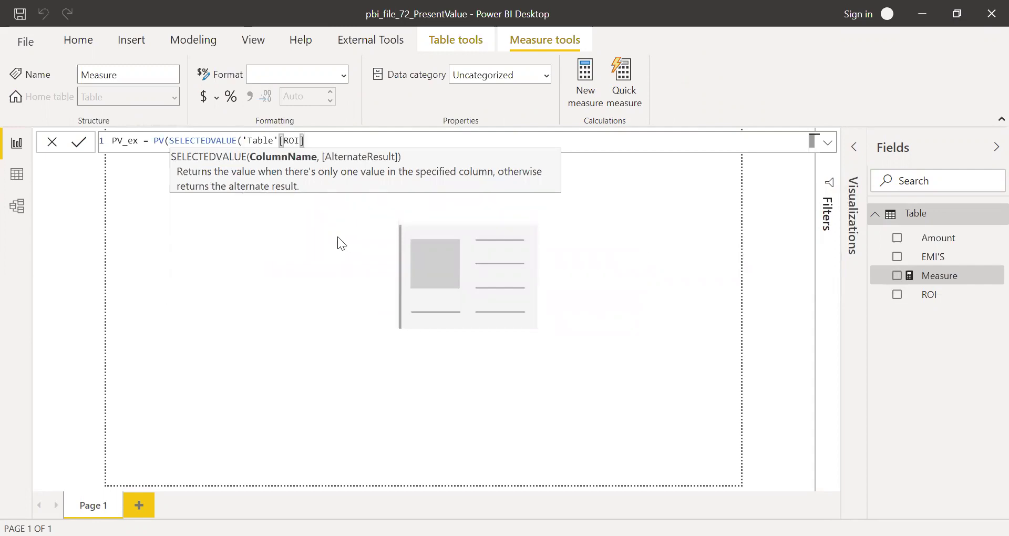
pyautogui.write(')/')
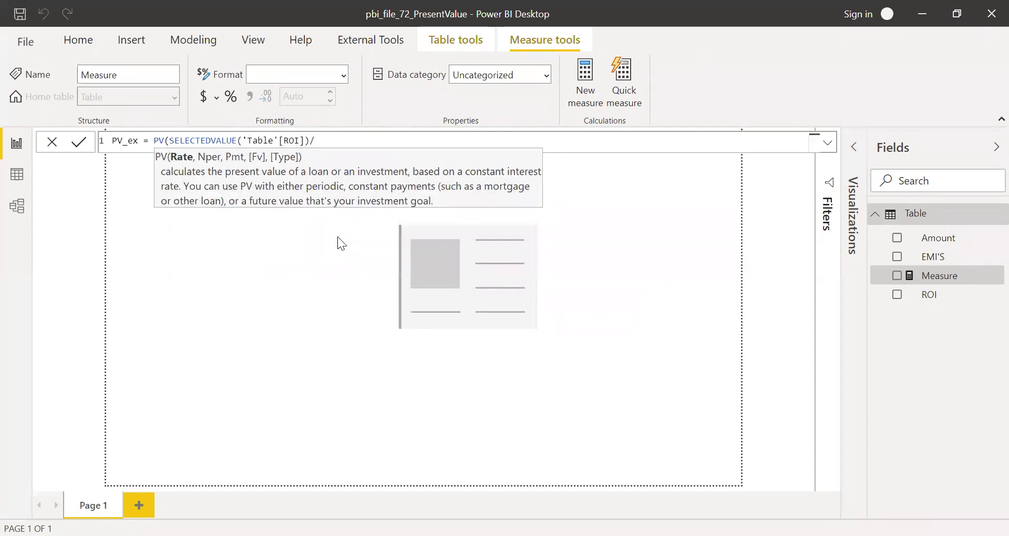
pyautogui.write('12')
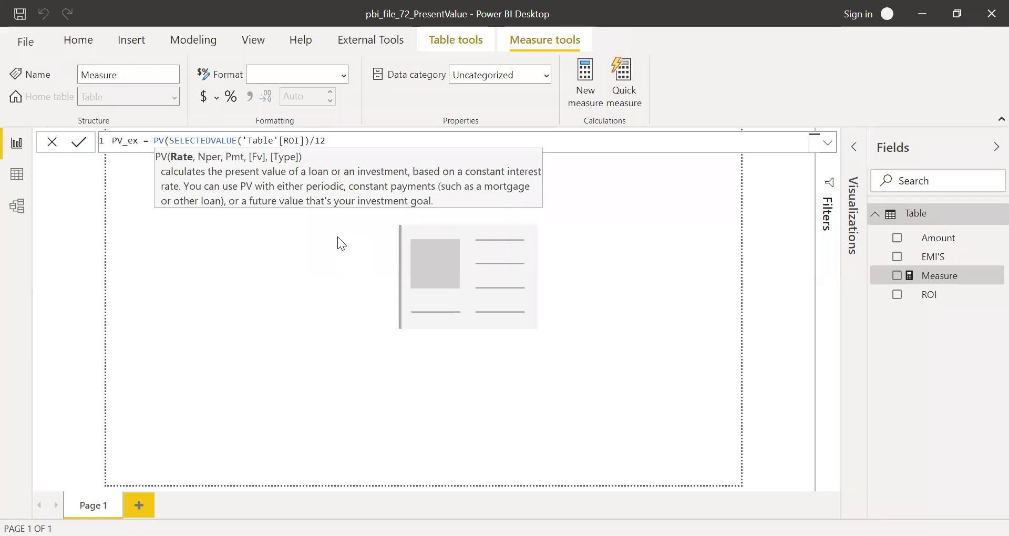
pyautogui.write(',')
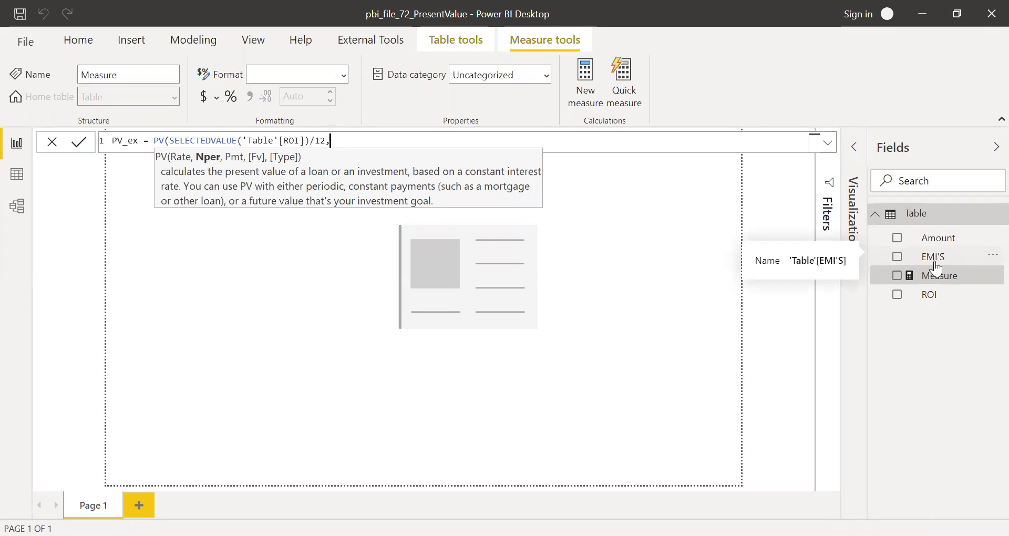
# Add SELECTEDVALUE('Table'[EMI'S]) as the PV_ex periods argument.
pyautogui.write('sel')
pyautogui.press('Down')
pyautogui.press('Down')
pyautogui.press('Down')
pyautogui.press('Down')
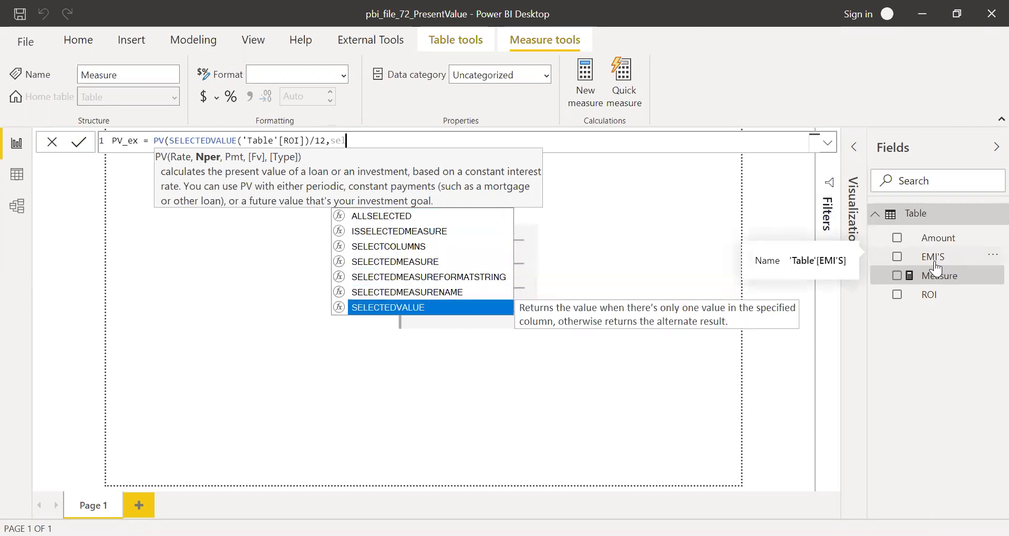
pyautogui.press('Tab')
pyautogui.press('Down')
pyautogui.press('Down')
pyautogui.press('Tab')
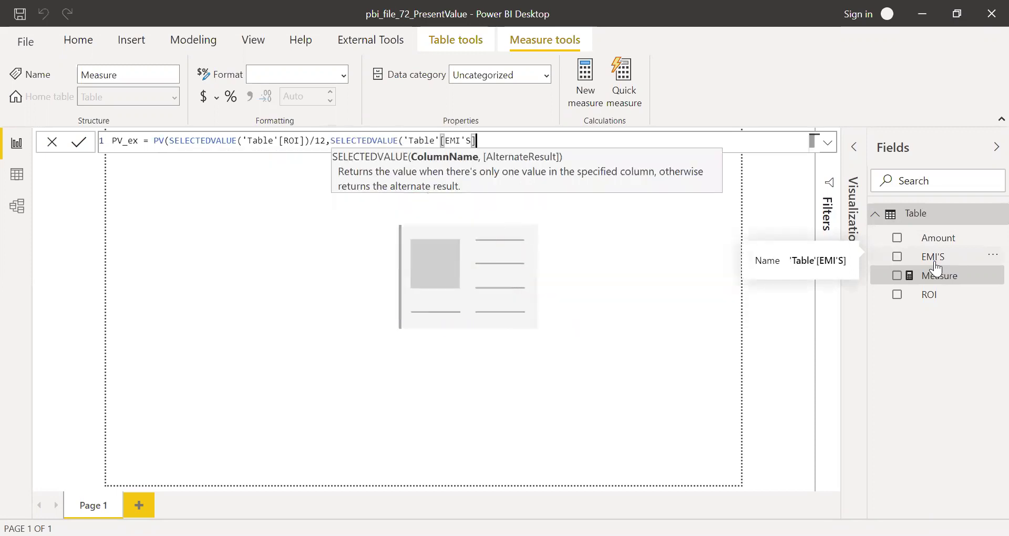
pyautogui.write(')')
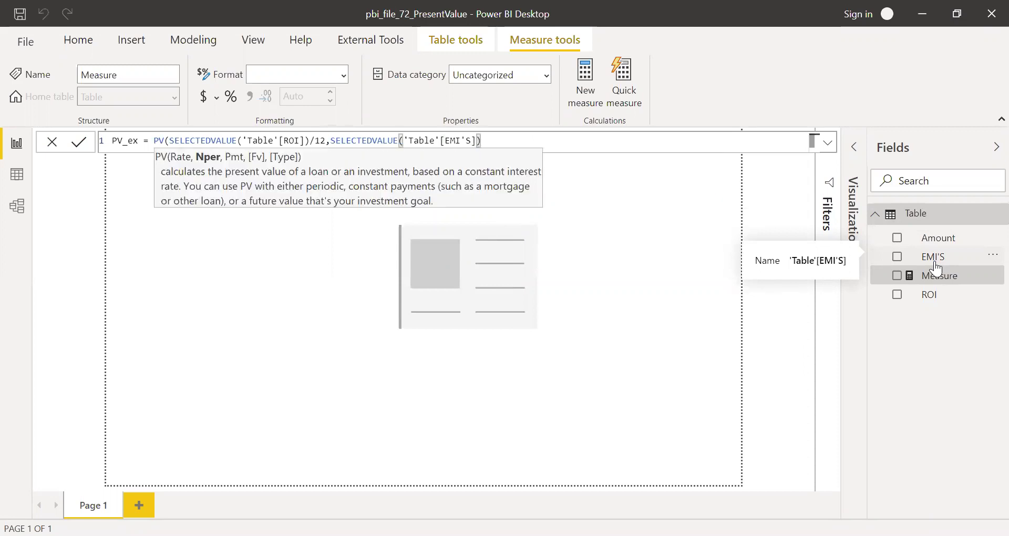
pyautogui.write(',-')
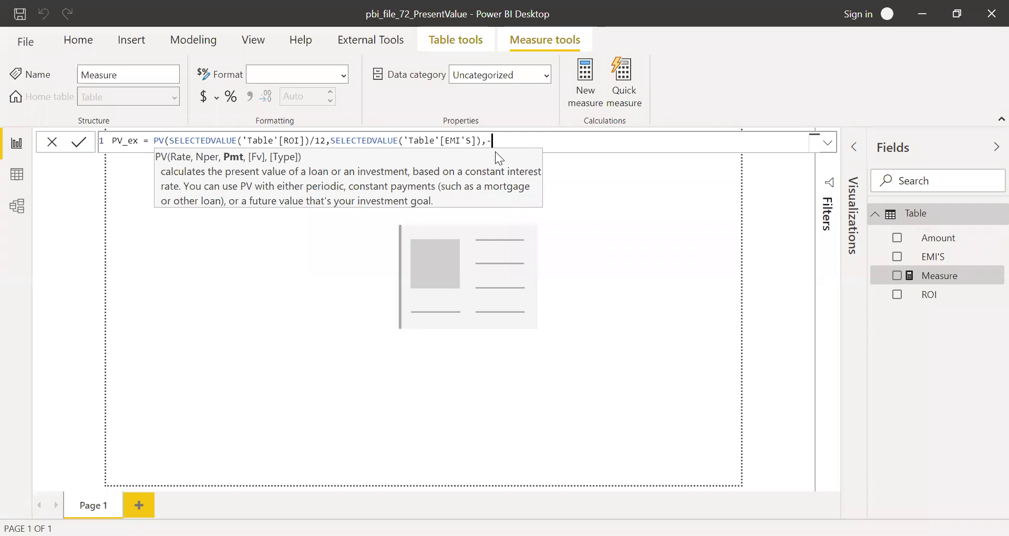
# Finish the payment argument as -SELECTEDVALUE('Table'[Amount]) with 0,0 and commit the measure.
pyautogui.write('sel')
pyautogui.press('Down')
pyautogui.press('Down')
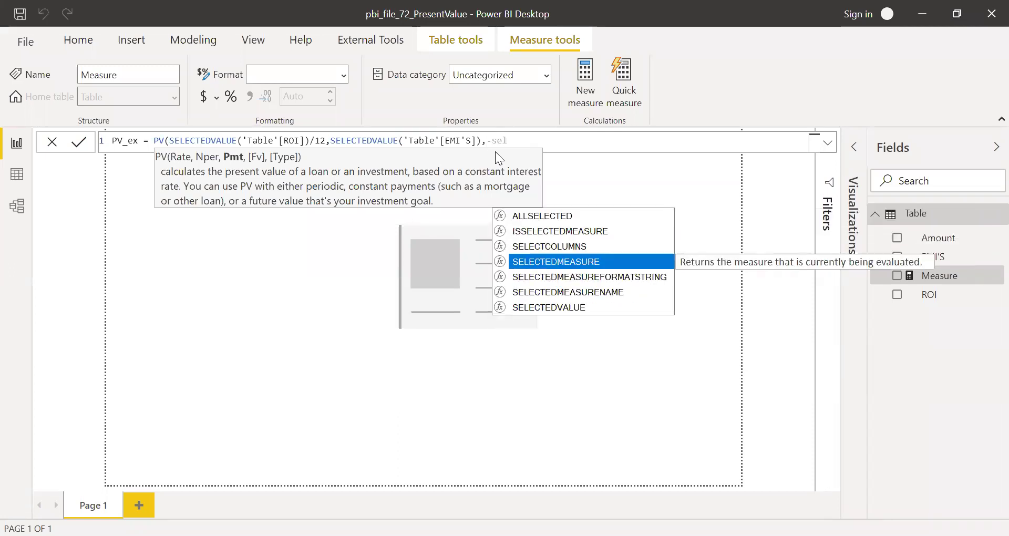
pyautogui.press('Down')
pyautogui.press('Down')
pyautogui.press('Tab')
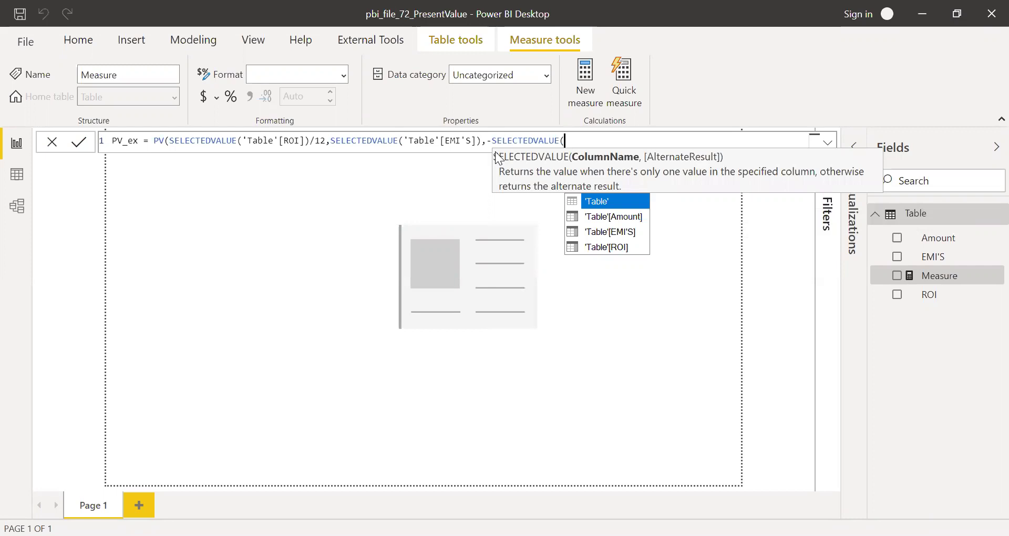
pyautogui.press('Down')
pyautogui.press('Down')
pyautogui.press('Up')
pyautogui.press('Tab')
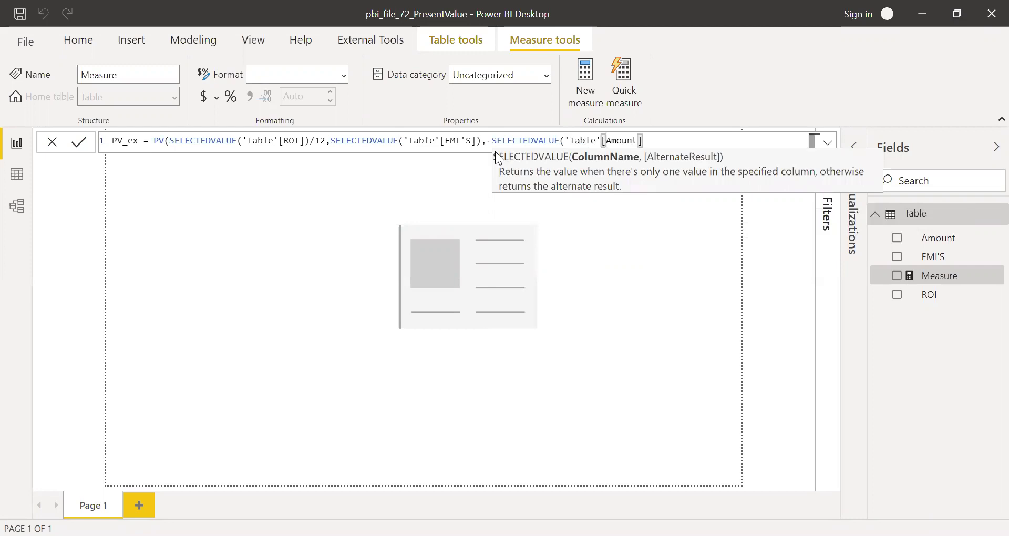
pyautogui.write(')')
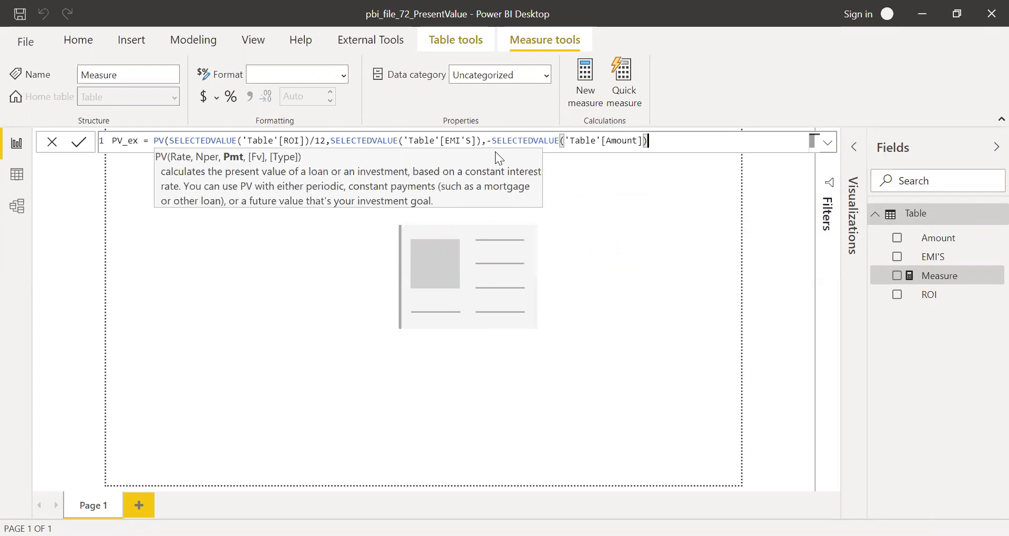
pyautogui.write(',')
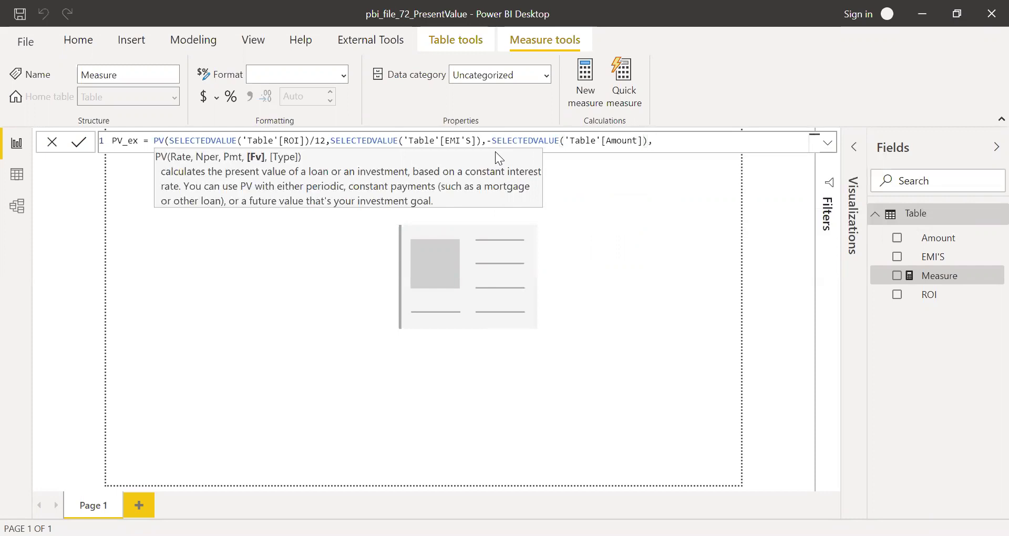
pyautogui.write('0,0')
pyautogui.write(')')
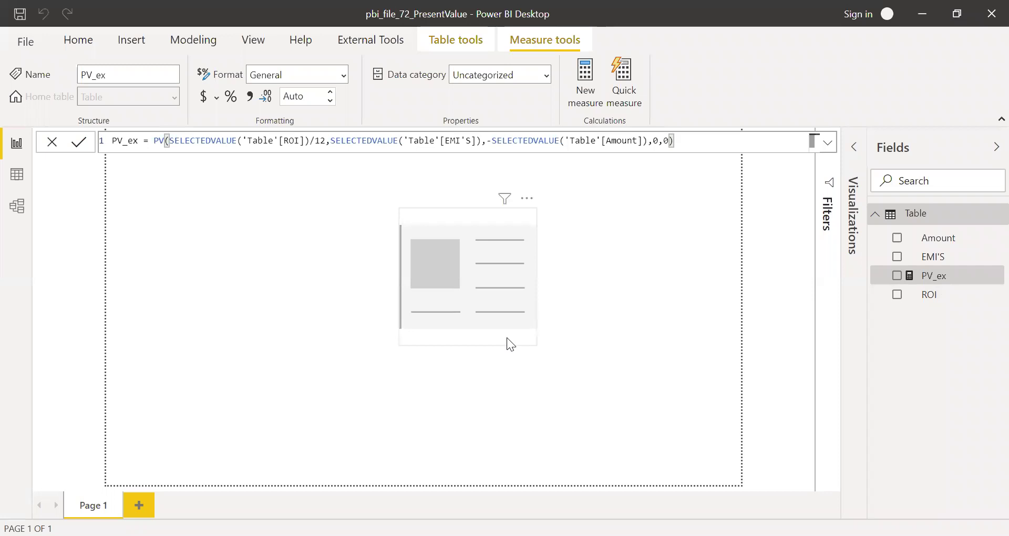
pyautogui.press('Return')
# Show PV_ex in the card visual, formatted as currency, and widen the card to read $24.66K.
pyautogui.moveTo(928, 277); pyautogui.dragTo(476, 290)
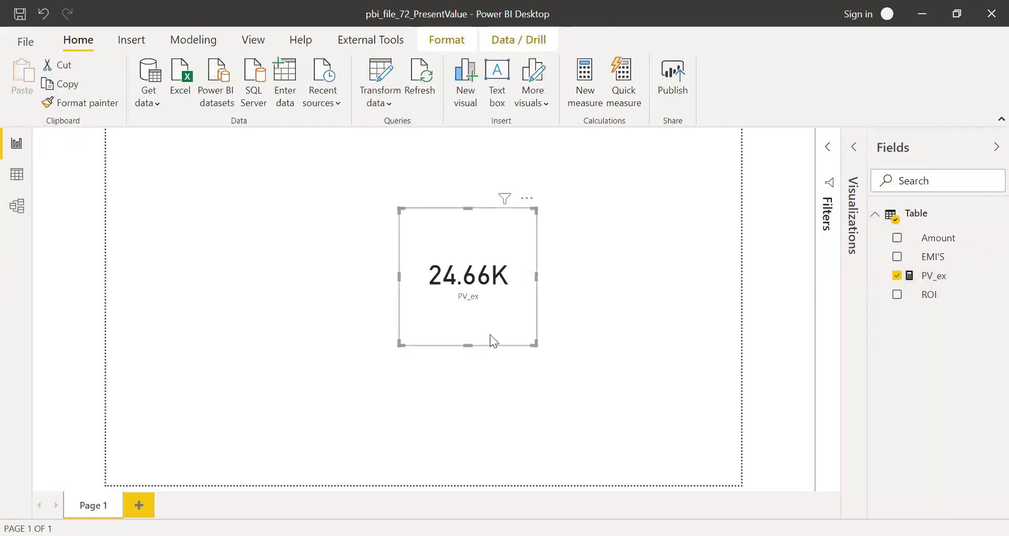
pyautogui.click(934, 281)
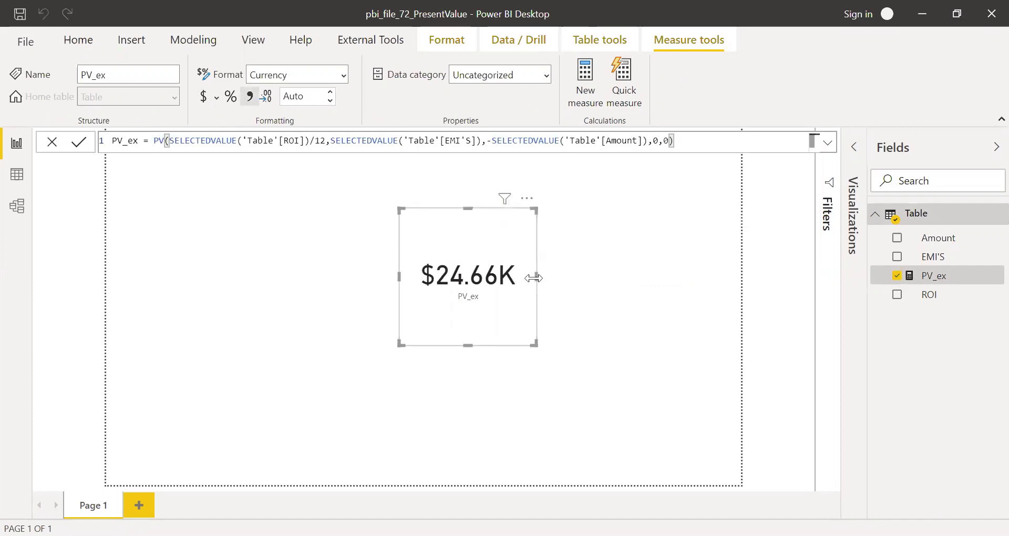
pyautogui.moveTo(600, 280); pyautogui.dragTo(622, 281)
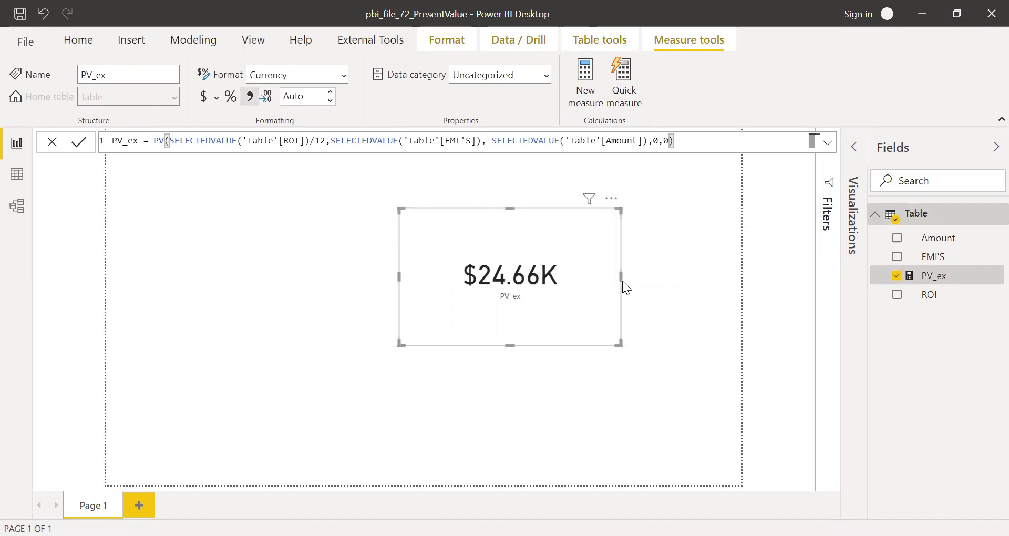
pyautogui.click(708, 257)
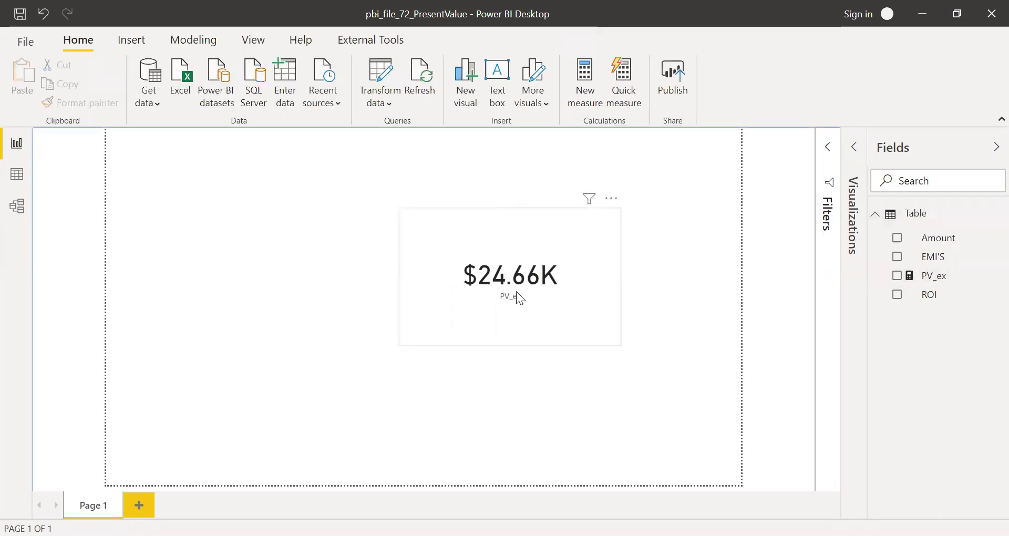
pyautogui.moveTo(537, 289)
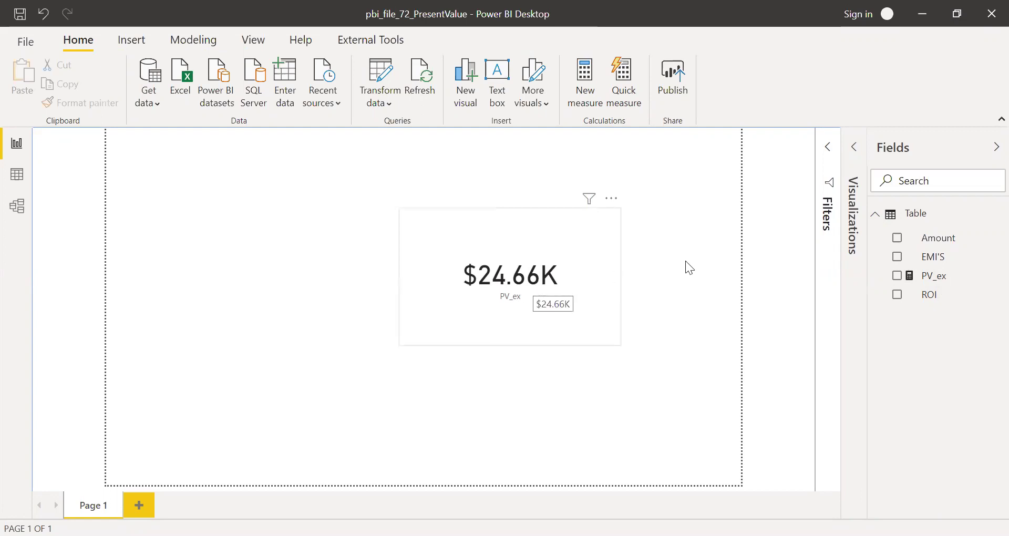